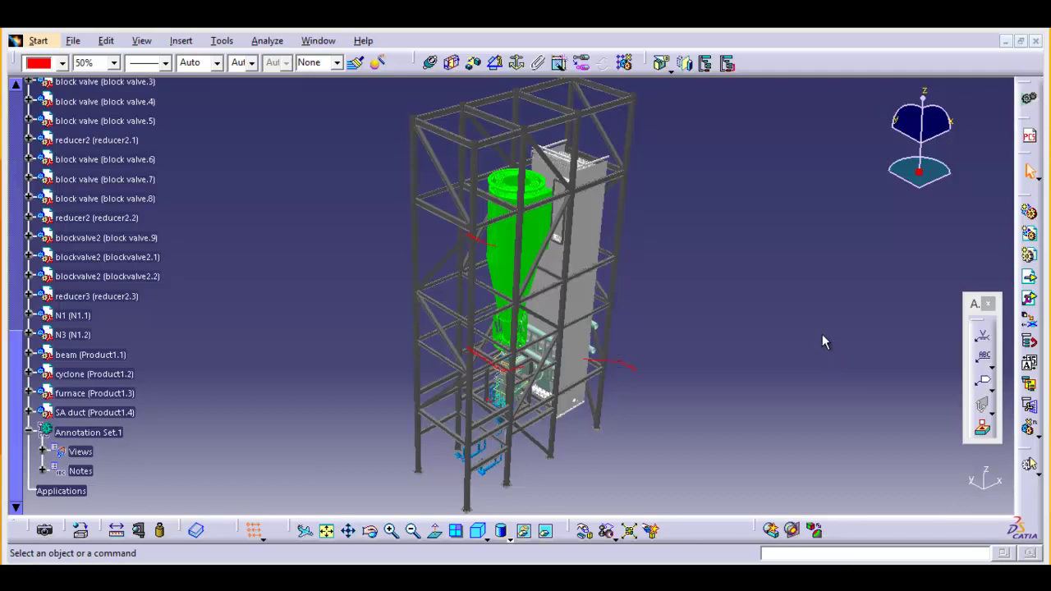
Orbit and zoom around the boiler's beams, pipework, furnace and column, then zoom out to the whole structure.
mouse_move(685, 382)
middle_mouse_down()
mouse_move(691, 347)
mouse_move(691, 386)
middle_mouse_up()
middle_click_drag(575, 386, 535, 357)
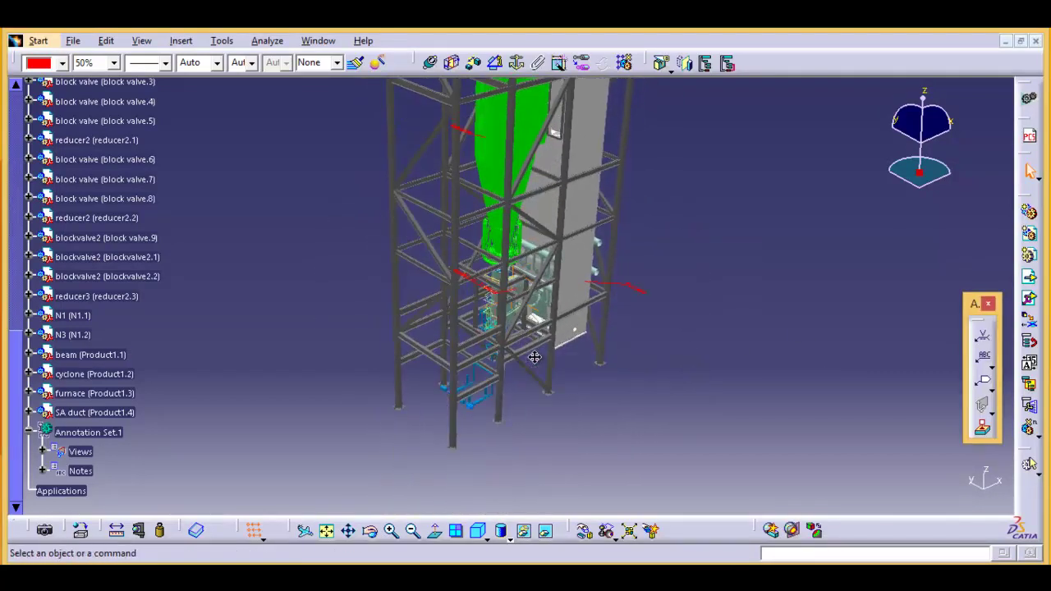
scroll(530, 359, "up", 5)
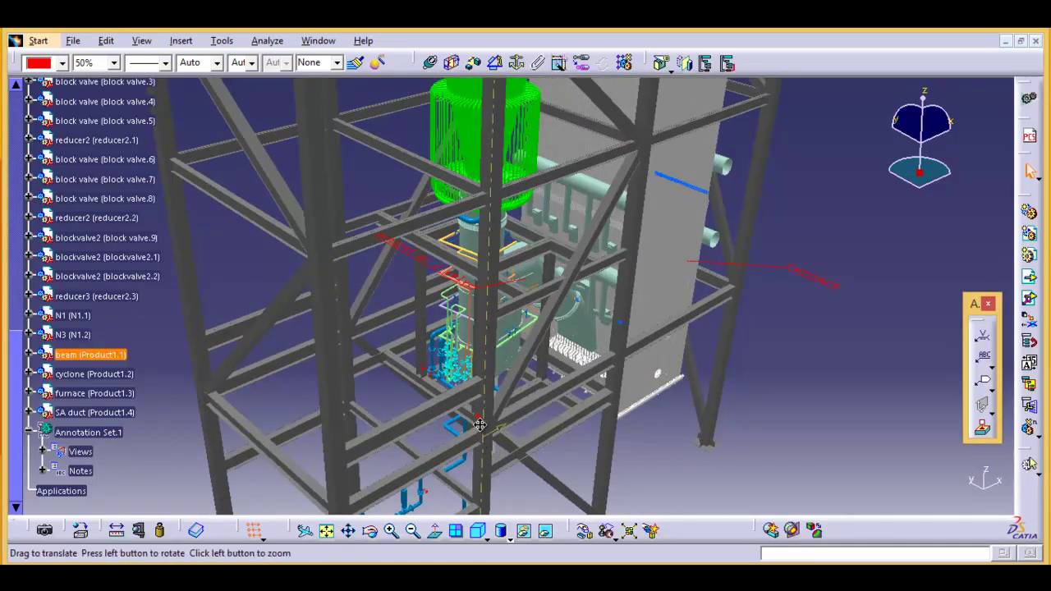
middle_click_drag(480, 425, 495, 266)
middle_click_drag(452, 418, 466, 345)
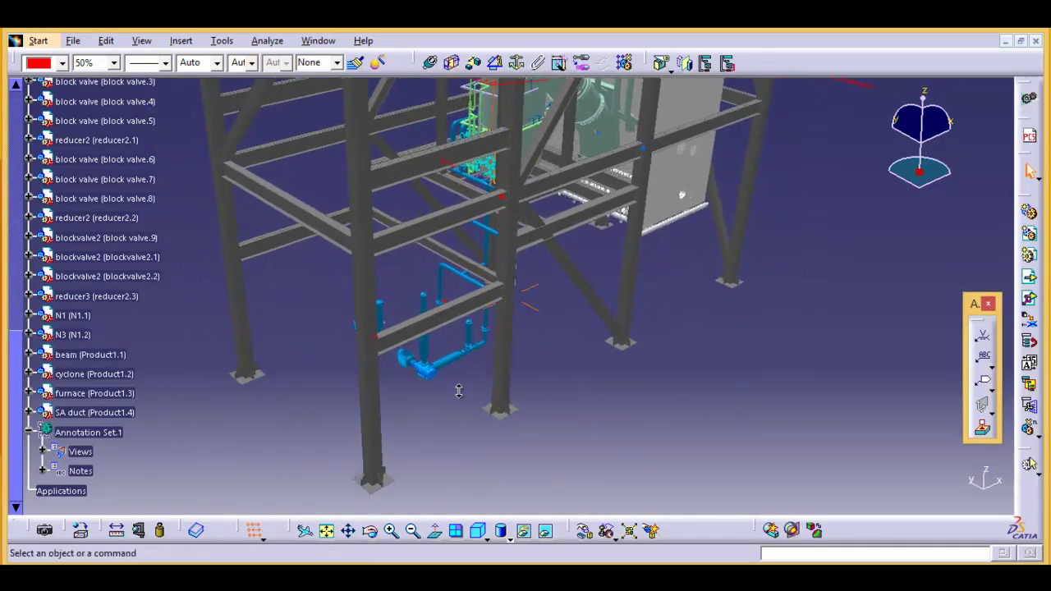
middle_click_drag(483, 408, 511, 262)
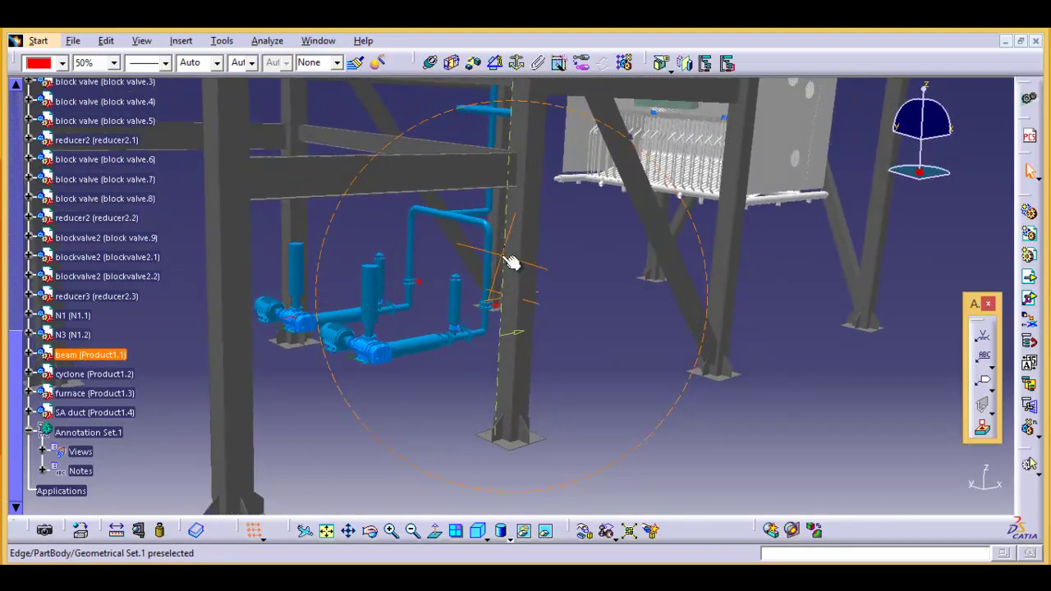
middle_click_drag(553, 300, 503, 277)
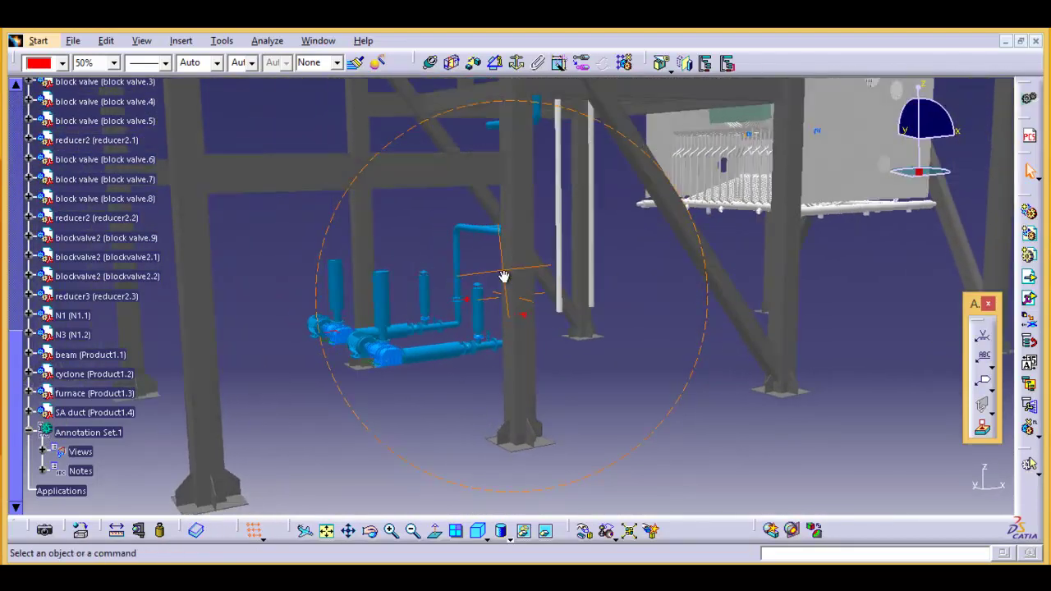
mouse_move(617, 362)
middle_mouse_down()
mouse_move(570, 403)
mouse_move(487, 399)
mouse_move(558, 329)
mouse_move(537, 345)
mouse_move(430, 347)
mouse_move(433, 390)
middle_mouse_up()
mouse_move(501, 239)
middle_mouse_down()
mouse_move(476, 323)
mouse_move(566, 235)
mouse_move(524, 246)
mouse_move(542, 151)
middle_mouse_up()
mouse_move(599, 239)
middle_mouse_down()
mouse_move(575, 271)
mouse_move(673, 336)
mouse_move(751, 287)
mouse_move(775, 284)
middle_mouse_up()
mouse_move(425, 325)
middle_mouse_down()
mouse_move(460, 345)
mouse_move(580, 332)
mouse_move(485, 176)
mouse_move(462, 281)
mouse_move(438, 308)
middle_mouse_up()
mouse_move(463, 195)
middle_mouse_down()
mouse_move(434, 350)
mouse_move(496, 314)
mouse_move(479, 296)
middle_mouse_up()
mouse_move(781, 254)
middle_mouse_down()
mouse_move(769, 301)
mouse_move(670, 332)
middle_mouse_up()
mouse_move(591, 271)
middle_mouse_down()
mouse_move(524, 379)
mouse_move(177, 368)
middle_mouse_up()
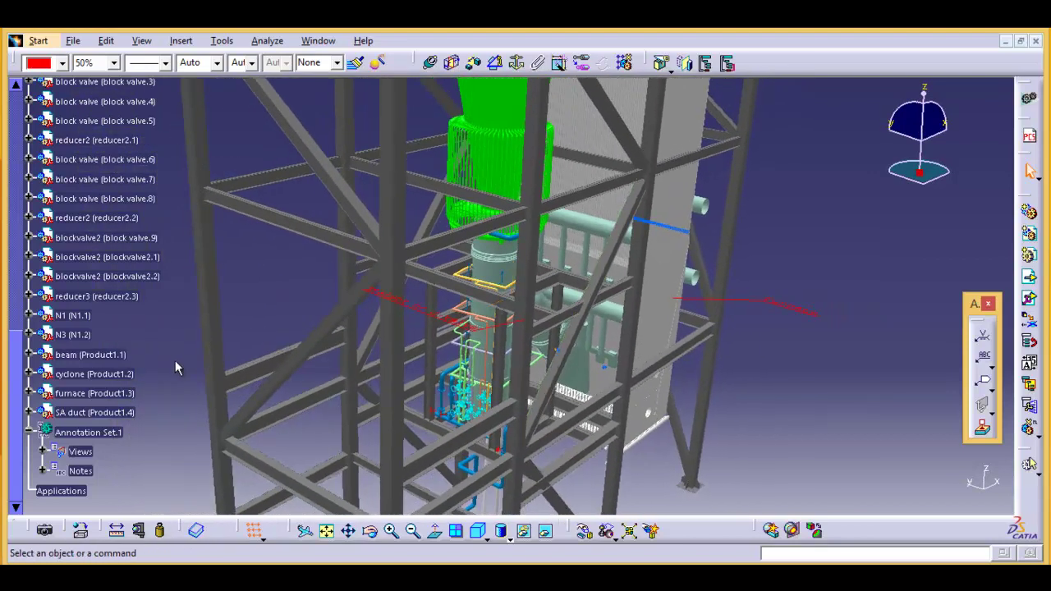
Hide the Product1.1 beam structure via Hide/Show, then zoom in on the pumps and piping below.
left_click(110, 355)
right_click(110, 355)
left_click(160, 95)
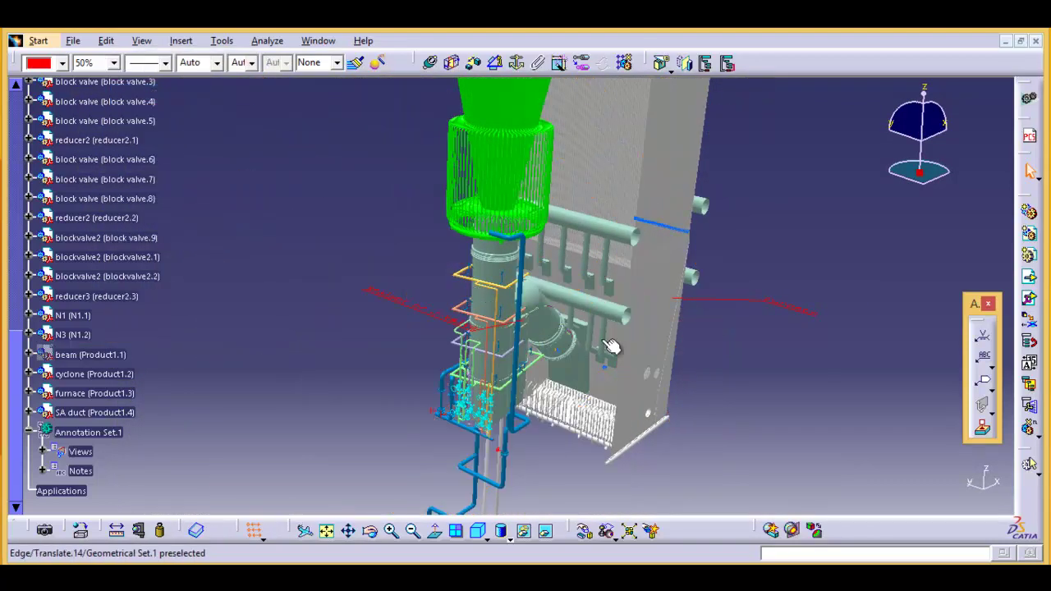
middle_click_drag(570, 424, 566, 263)
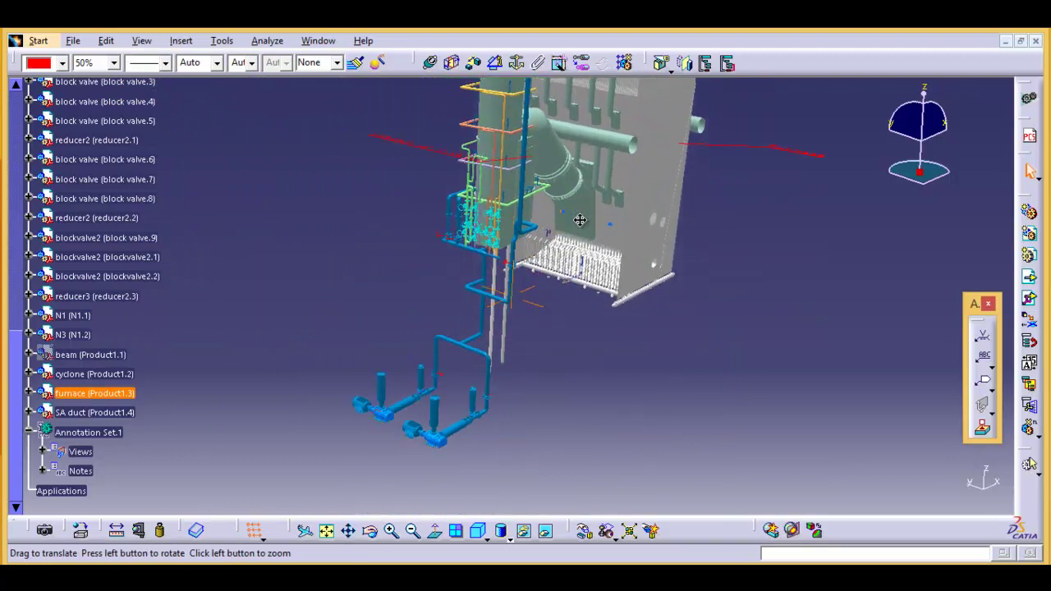
mouse_move(538, 402)
middle_mouse_down()
mouse_move(506, 430)
mouse_move(389, 369)
mouse_move(366, 284)
mouse_move(616, 252)
middle_mouse_up()
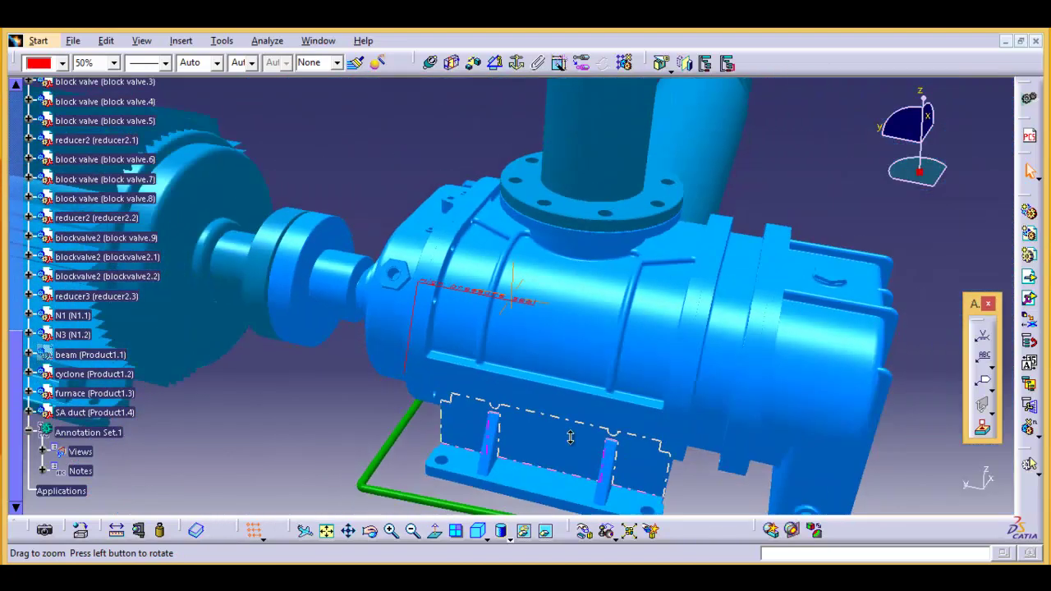
Centre the tall inlet air column in the tree and set its opacity to 50%.
middle_click_drag(617, 252, 564, 496)
middle_click_drag(631, 402, 581, 355)
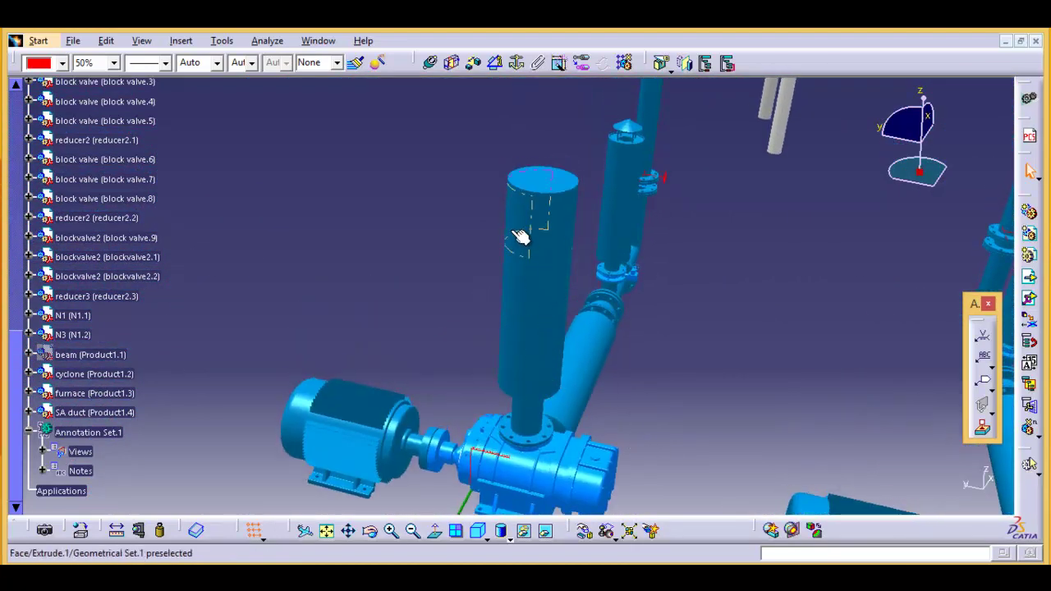
right_click(515, 233)
left_click(531, 236)
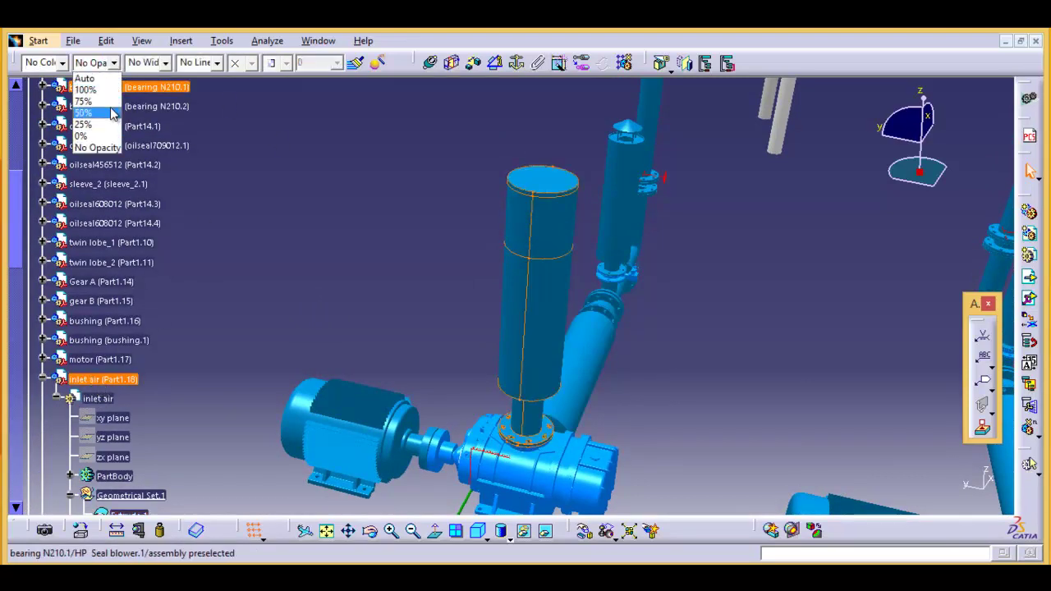
left_click(85, 112)
Orbit around the blower assembly and second pump toward the vent column.
mouse_move(526, 405)
middle_mouse_down("ctrl")
mouse_move(383, 327)
mouse_move(508, 400)
middle_mouse_up("ctrl")
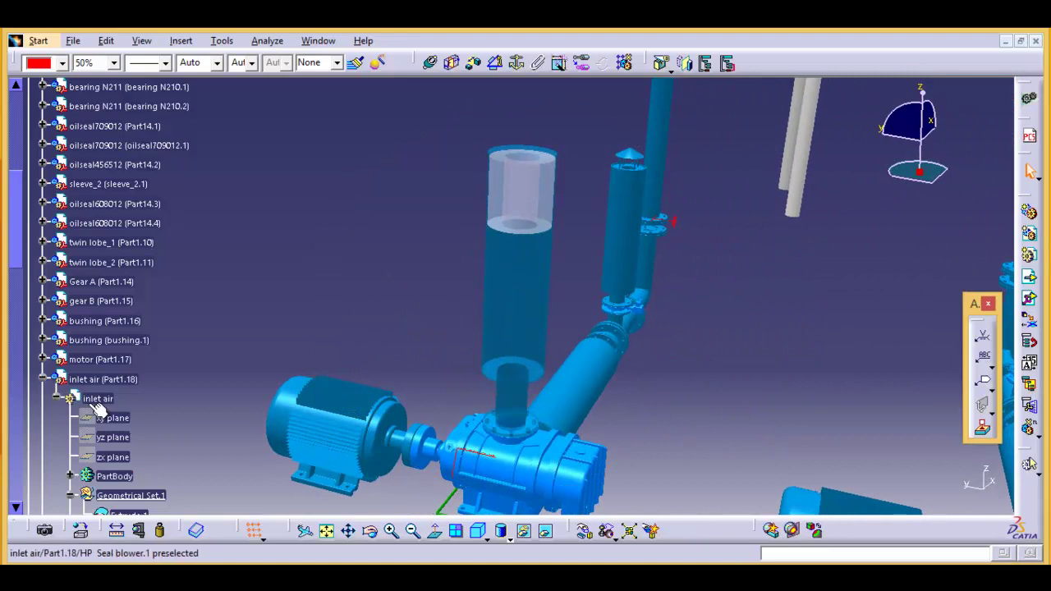
mouse_move(423, 284)
middle_mouse_down("ctrl")
mouse_move(413, 235)
mouse_move(430, 288)
mouse_move(391, 257)
middle_mouse_up("ctrl")
mouse_move(556, 396)
middle_mouse_down("ctrl")
mouse_move(512, 418)
mouse_move(502, 436)
mouse_move(548, 435)
mouse_move(594, 315)
mouse_move(582, 378)
middle_mouse_up("ctrl")
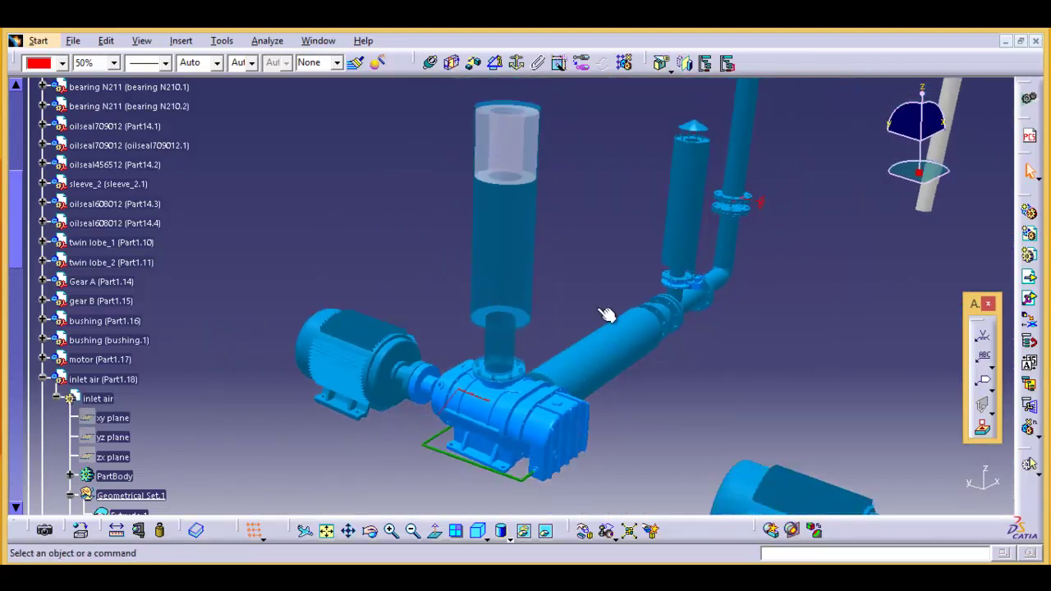
middle_click_drag(606, 316, 562, 437)
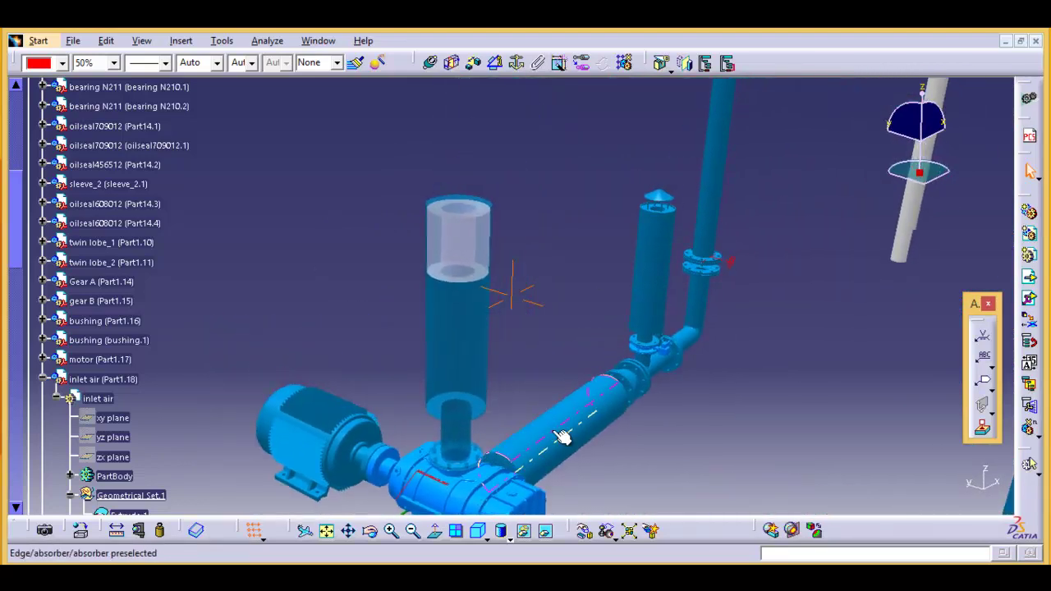
Centre the absorber vent in the tree, give it a new line thickness, and zoom in on it.
right_click(649, 317)
left_click(681, 324)
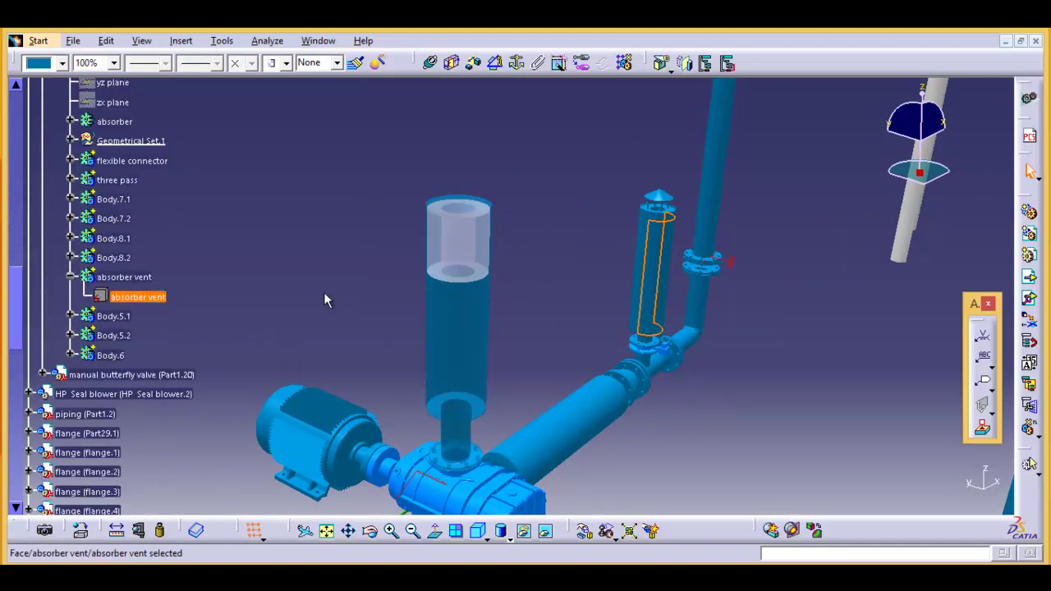
scroll(210, 277, "up", 4)
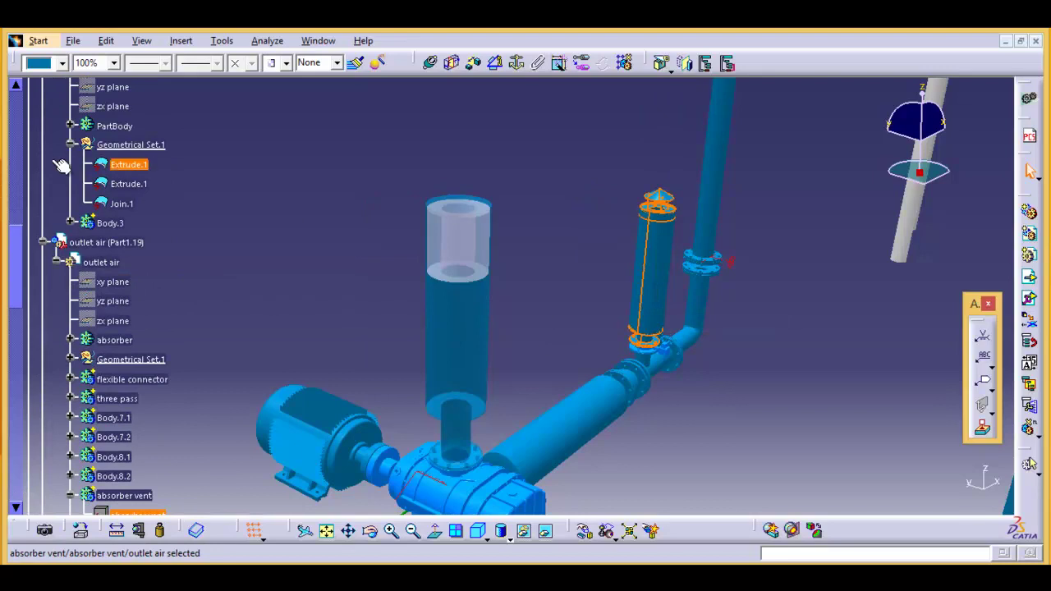
scroll(156, 462, "down", 1)
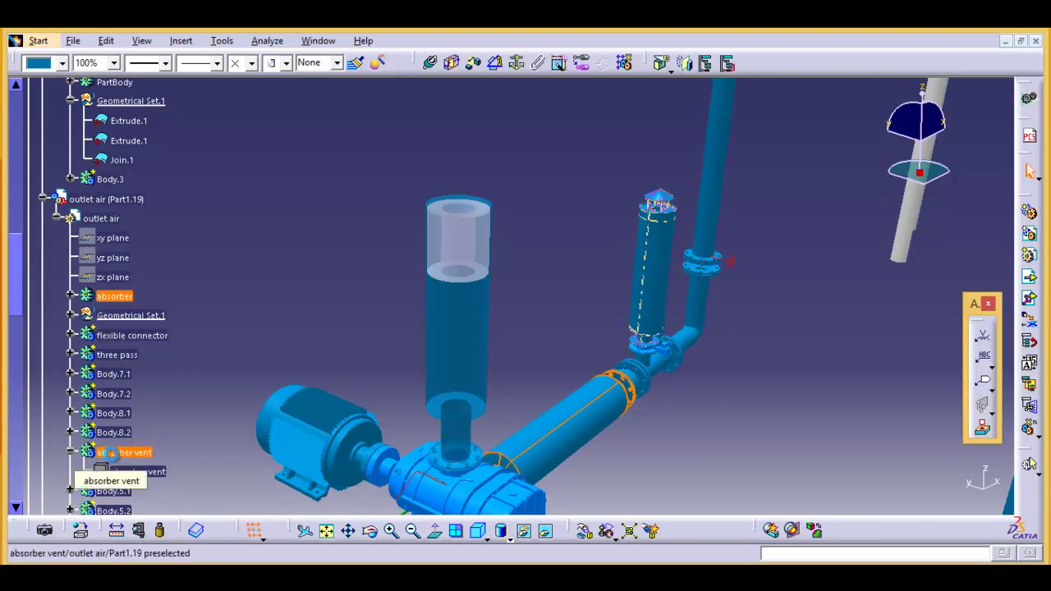
left_click(131, 64)
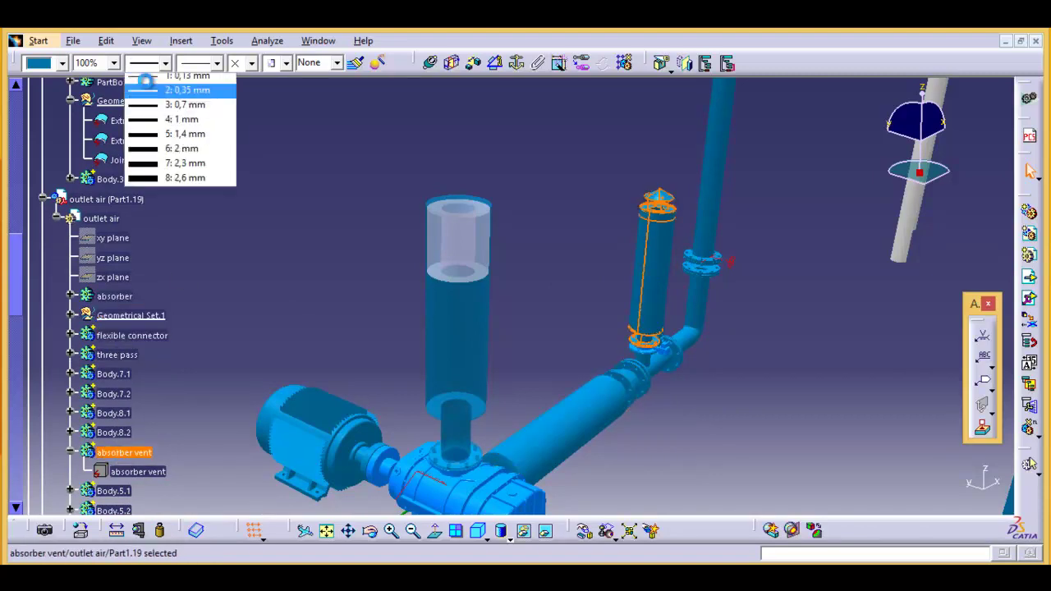
left_click(164, 99)
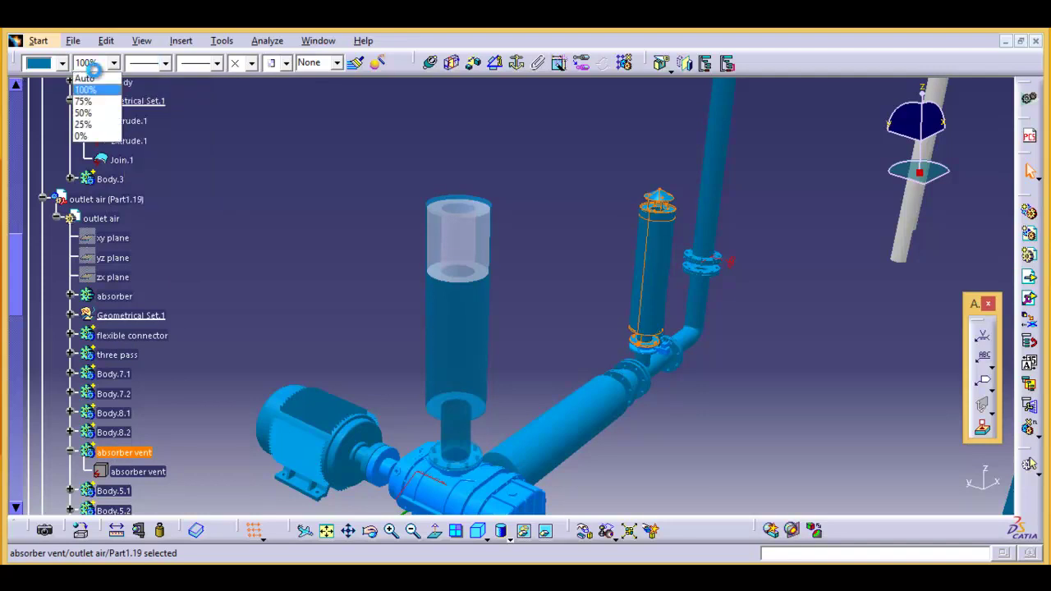
middle_click_drag(501, 318, 377, 208)
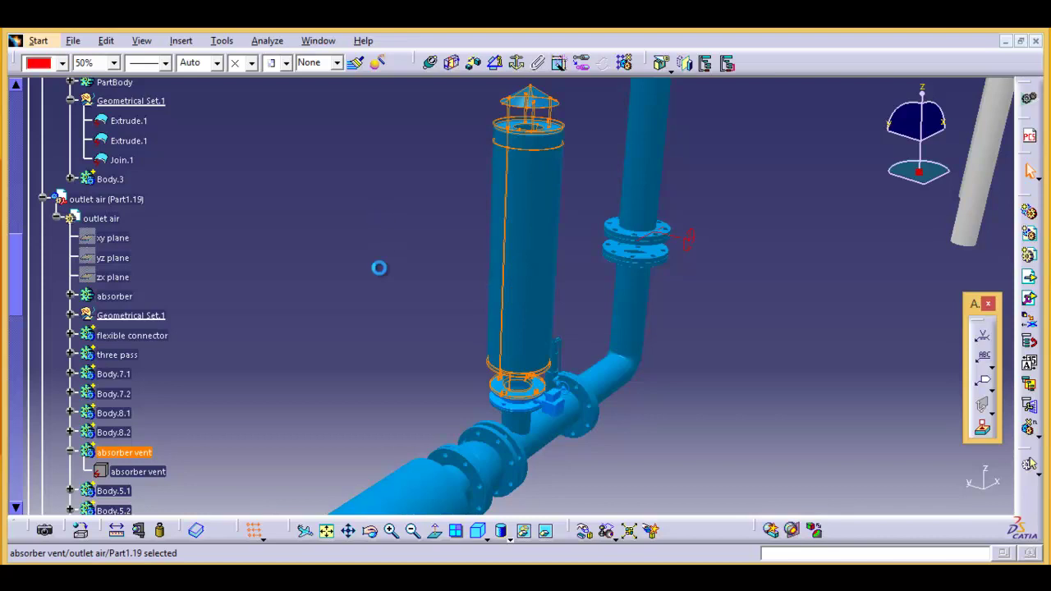
middle_click_drag(395, 312, 409, 358)
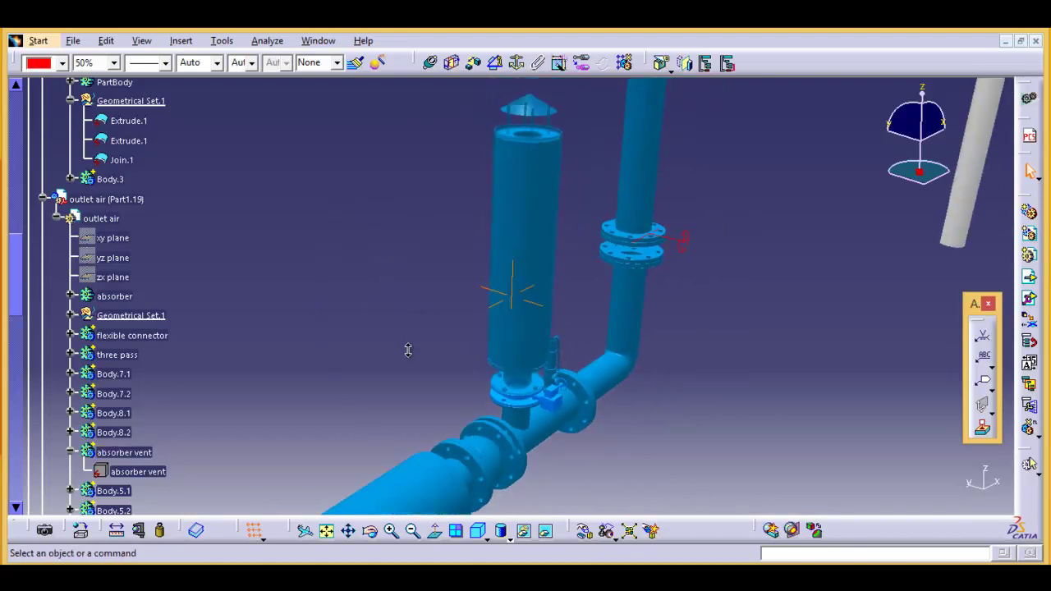
middle_click_drag(428, 259, 433, 312)
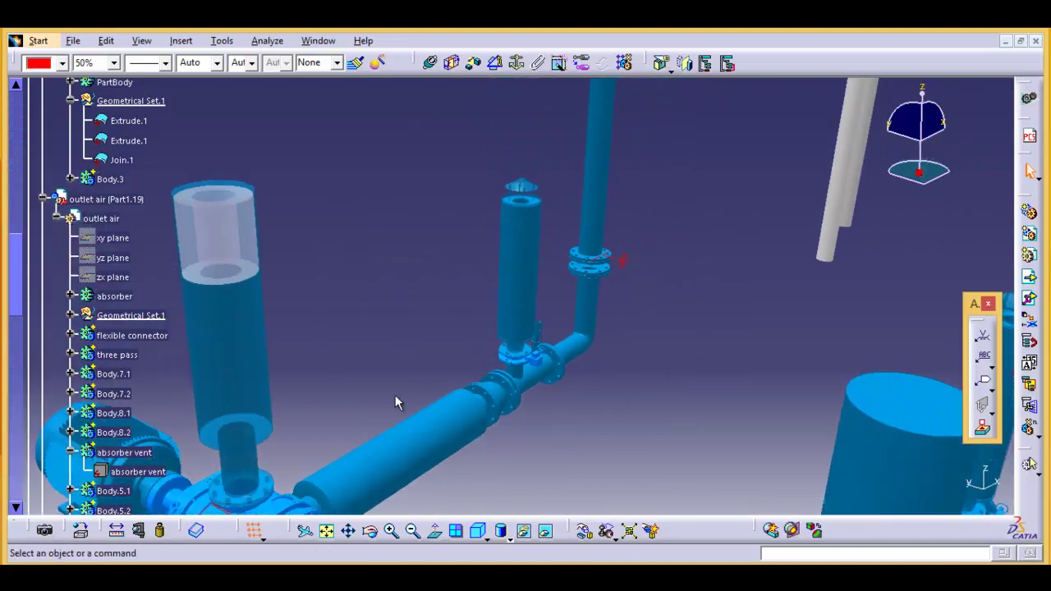
middle_click_drag(399, 399, 324, 385)
middle_click_drag(527, 359, 424, 454)
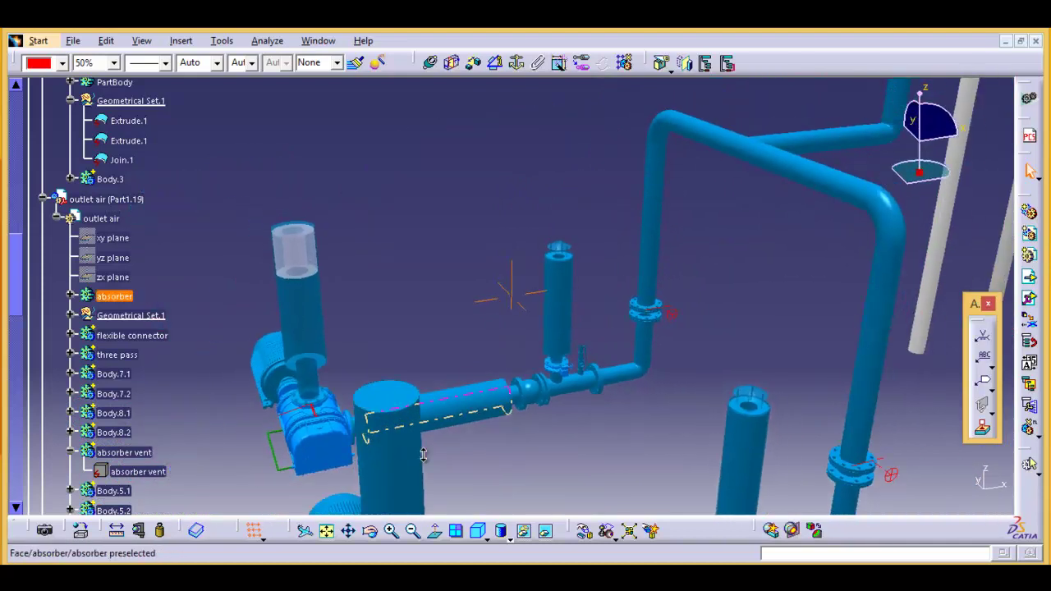
mouse_move(615, 446)
middle_mouse_down()
mouse_move(575, 326)
mouse_move(528, 352)
mouse_move(468, 359)
mouse_move(471, 390)
middle_mouse_up()
mouse_move(515, 458)
middle_mouse_down()
mouse_move(427, 371)
mouse_move(436, 380)
middle_mouse_up()
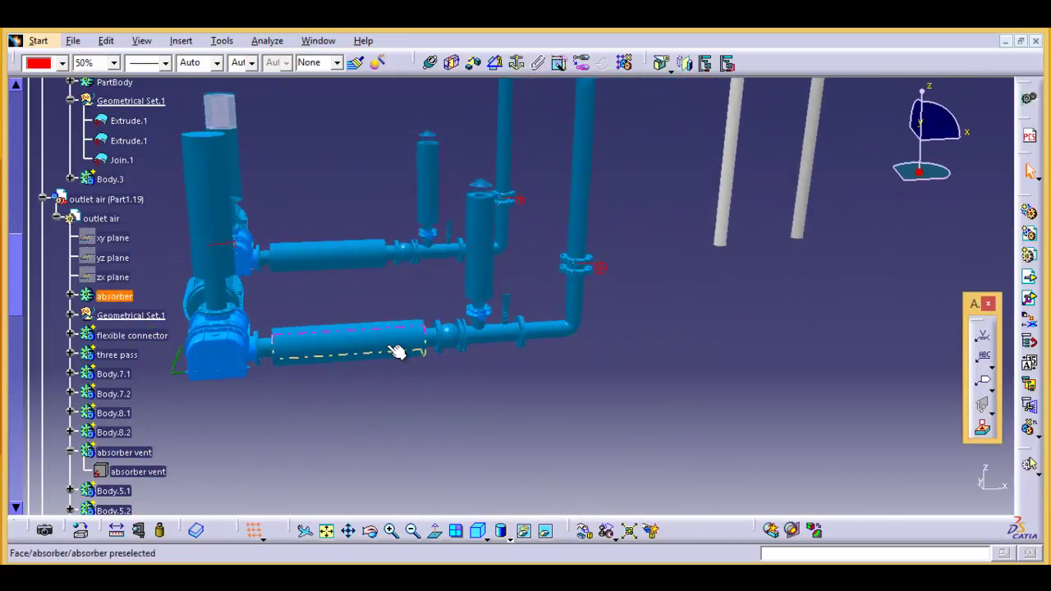
middle_click_drag(635, 339, 621, 451)
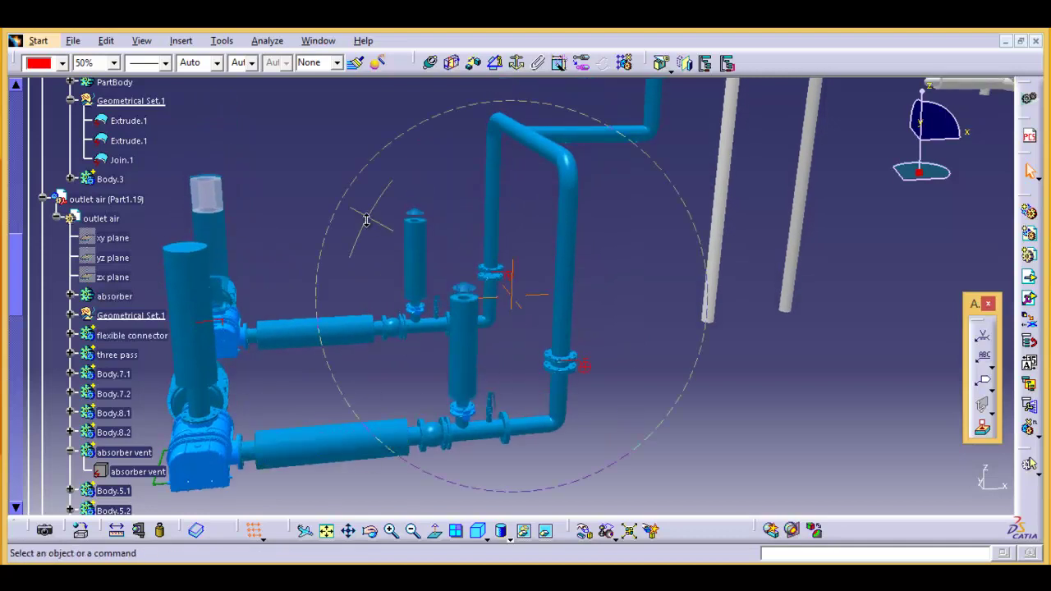
middle_click_drag(366, 221, 511, 256)
mouse_move(567, 293)
middle_mouse_down()
mouse_move(528, 387)
mouse_move(614, 399)
middle_mouse_up()
middle_click_drag(614, 306, 597, 416)
mouse_move(484, 347)
middle_mouse_down()
mouse_move(493, 399)
mouse_move(506, 348)
mouse_move(495, 431)
mouse_move(538, 437)
mouse_move(542, 373)
mouse_move(465, 333)
mouse_move(532, 234)
middle_mouse_up()
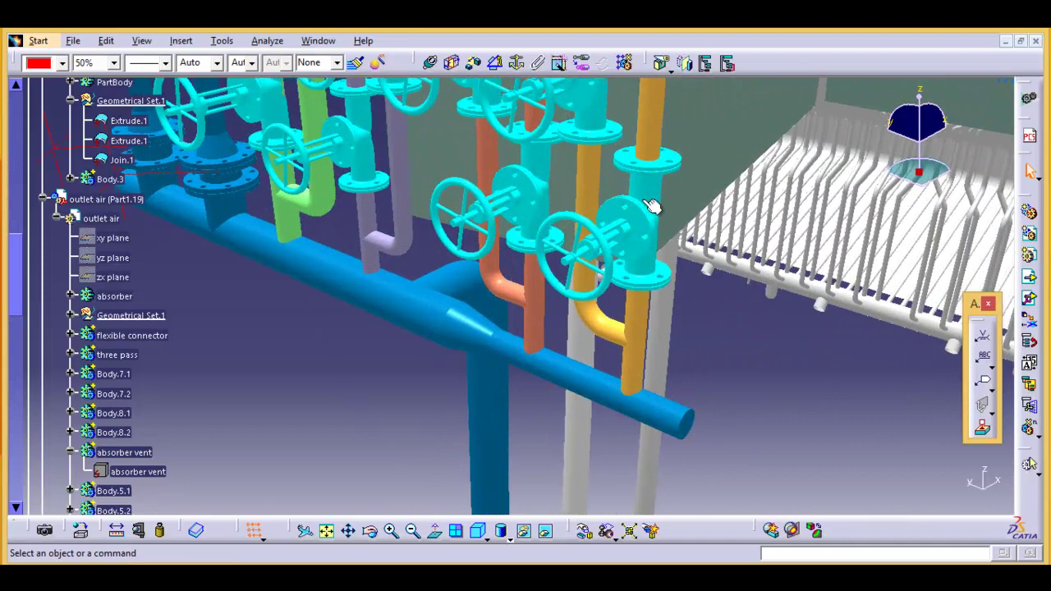
Orbit around the valve cluster and tower to see the green and yellow pipe frames.
mouse_move(662, 143)
middle_mouse_down()
mouse_move(650, 288)
mouse_move(629, 340)
mouse_move(604, 297)
middle_mouse_up()
mouse_move(533, 326)
middle_mouse_down()
mouse_move(585, 301)
mouse_move(599, 258)
middle_mouse_up()
mouse_move(624, 207)
middle_mouse_down()
mouse_move(592, 187)
mouse_move(577, 288)
mouse_move(551, 336)
mouse_move(547, 183)
mouse_move(544, 289)
mouse_move(528, 352)
mouse_move(534, 394)
middle_mouse_up()
mouse_move(564, 227)
middle_mouse_down()
mouse_move(556, 276)
mouse_move(509, 238)
mouse_move(480, 258)
middle_mouse_up()
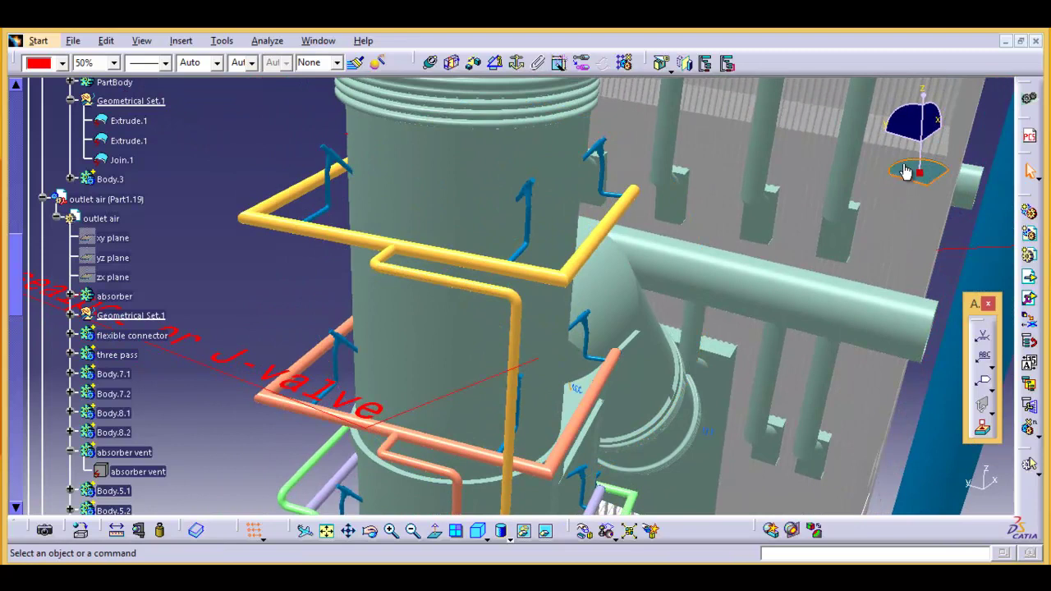
mouse_move(903, 165)
left_mouse_down()
mouse_move(896, 178)
mouse_move(910, 154)
mouse_move(900, 175)
left_mouse_up()
middle_click_drag(763, 289, 748, 200)
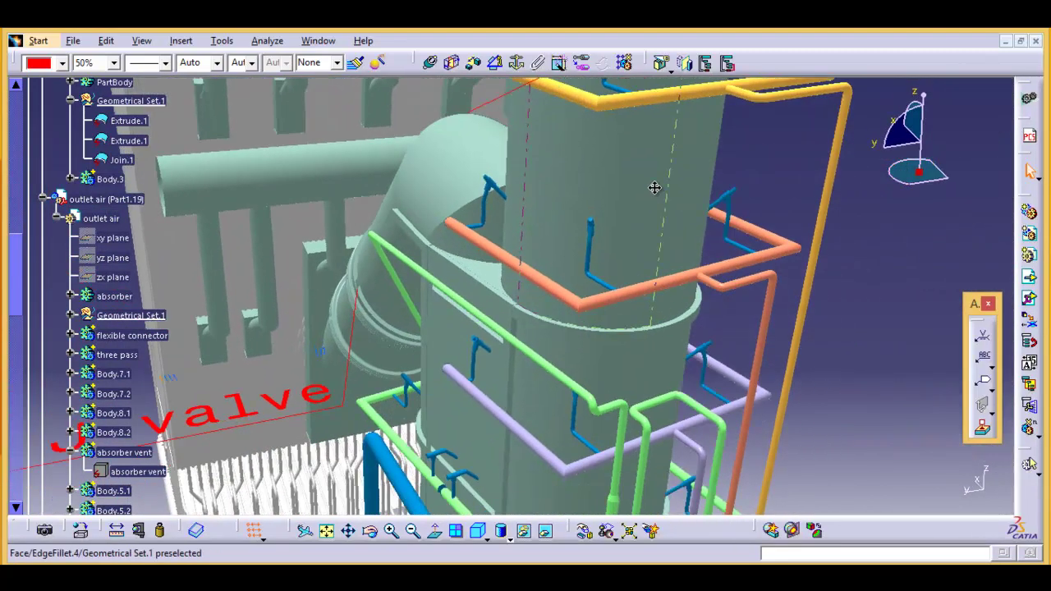
middle_click_drag(740, 244, 736, 255)
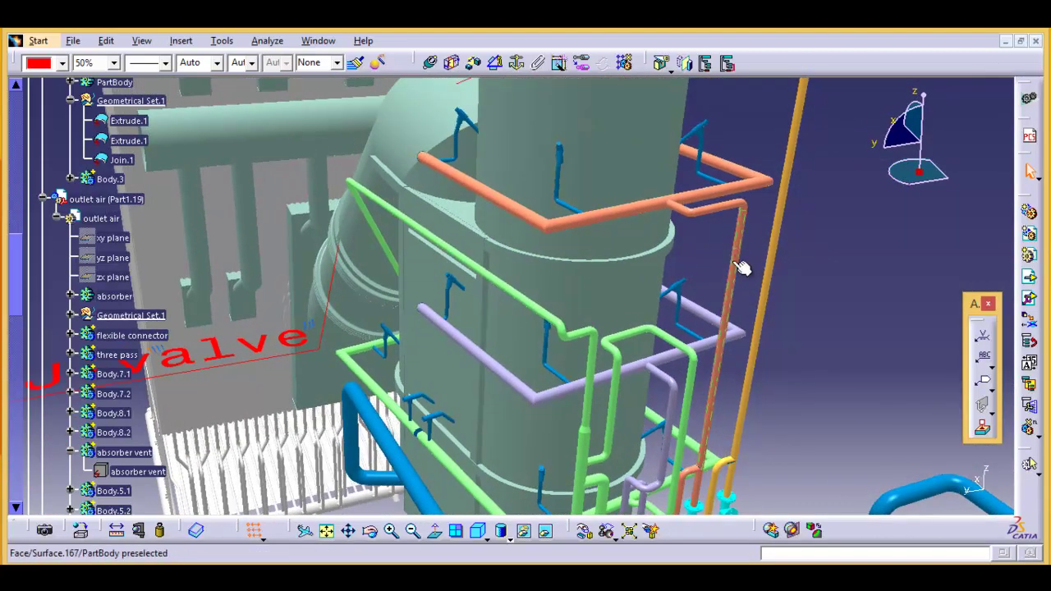
Centre and orbit the view to face the cyan valve bank on the blue pipes.
mouse_move(697, 344)
middle_mouse_down()
mouse_move(669, 169)
mouse_move(681, 202)
mouse_move(674, 322)
middle_mouse_up()
mouse_move(530, 387)
middle_mouse_down()
mouse_move(535, 188)
mouse_move(626, 288)
middle_mouse_up()
mouse_move(598, 419)
middle_mouse_down()
mouse_move(470, 323)
mouse_move(584, 206)
middle_mouse_up()
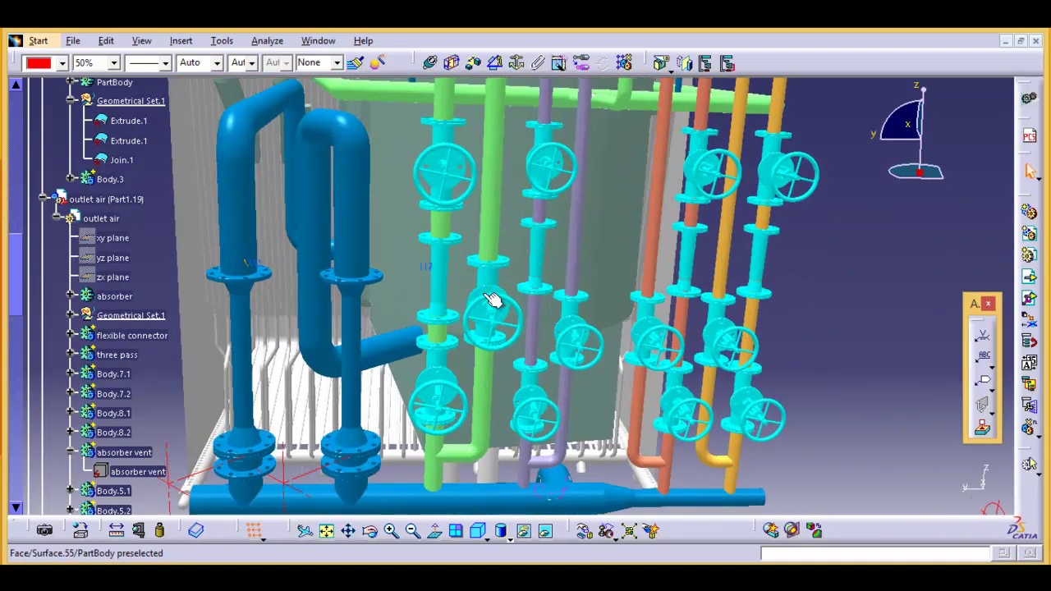
middle_click_drag(576, 254, 556, 375)
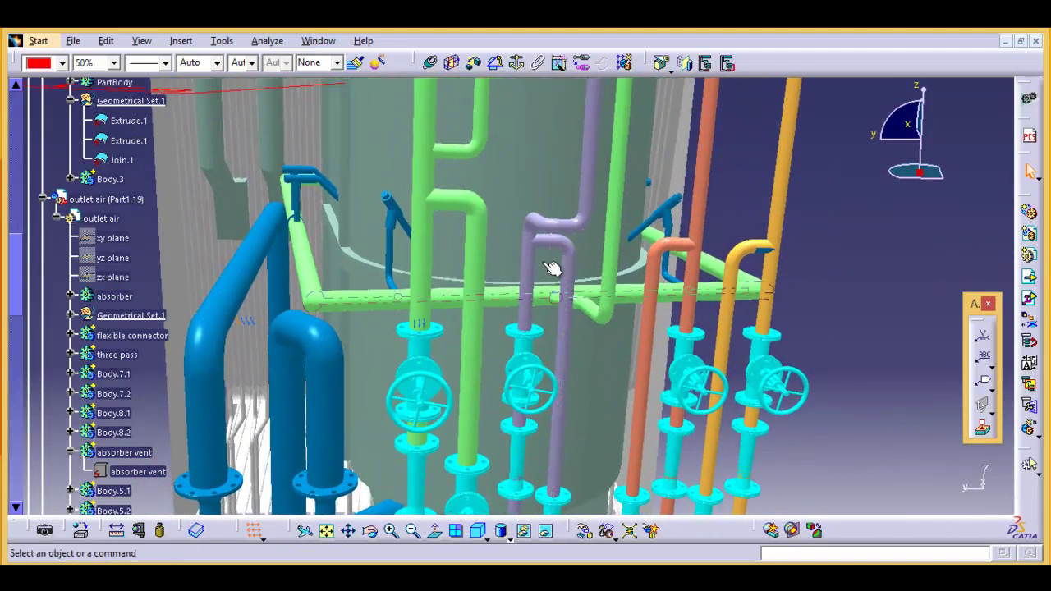
middle_click_drag(594, 184, 581, 389)
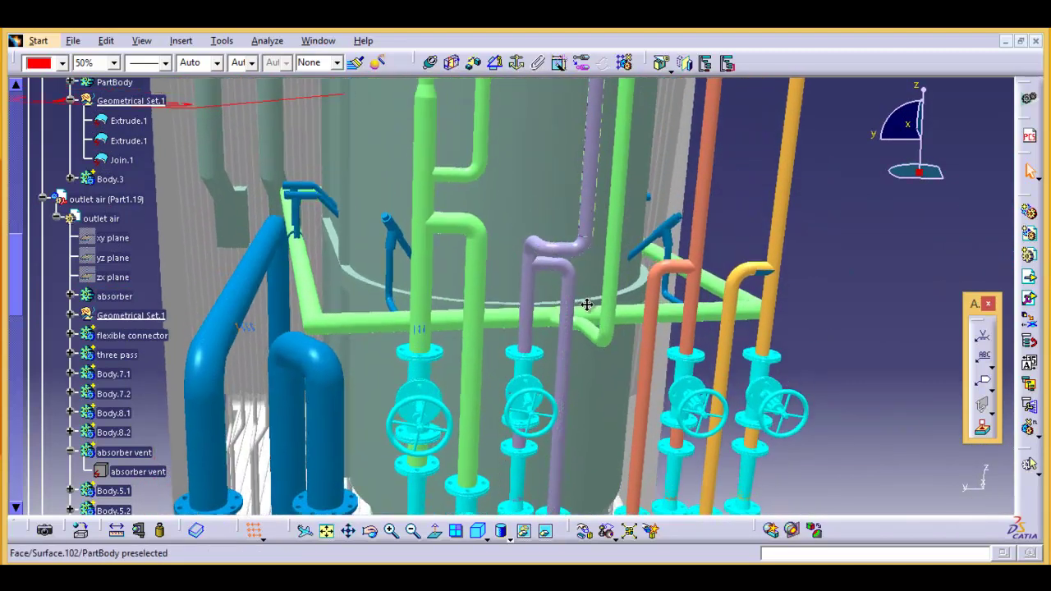
mouse_move(446, 245)
middle_mouse_down()
mouse_move(404, 249)
mouse_move(357, 221)
middle_mouse_up()
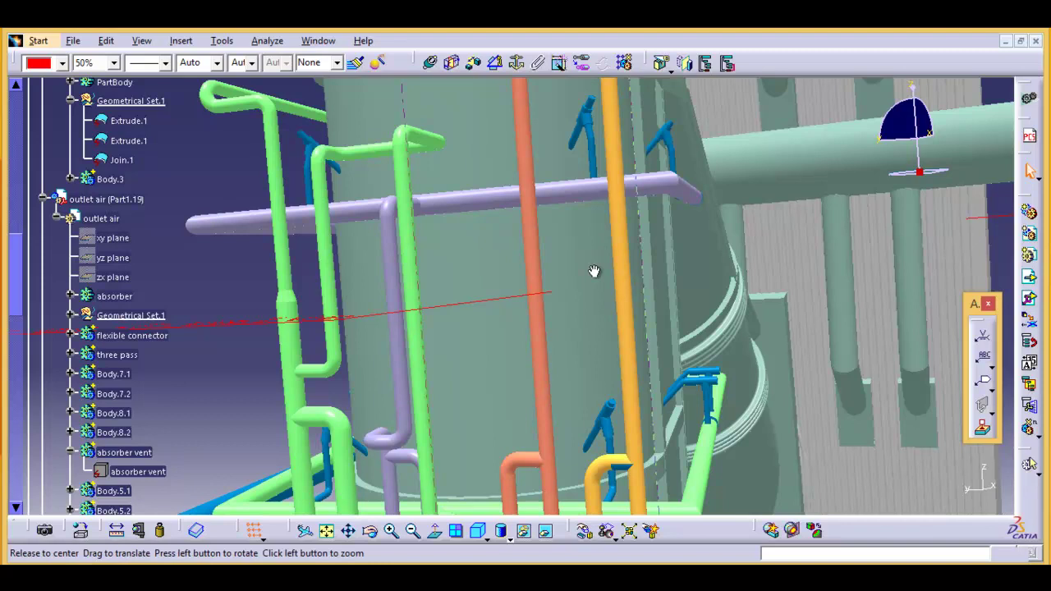
mouse_move(594, 271)
middle_mouse_down()
mouse_move(589, 317)
mouse_move(558, 336)
mouse_move(597, 336)
mouse_move(600, 348)
mouse_move(568, 258)
mouse_move(534, 341)
mouse_move(532, 439)
middle_mouse_up()
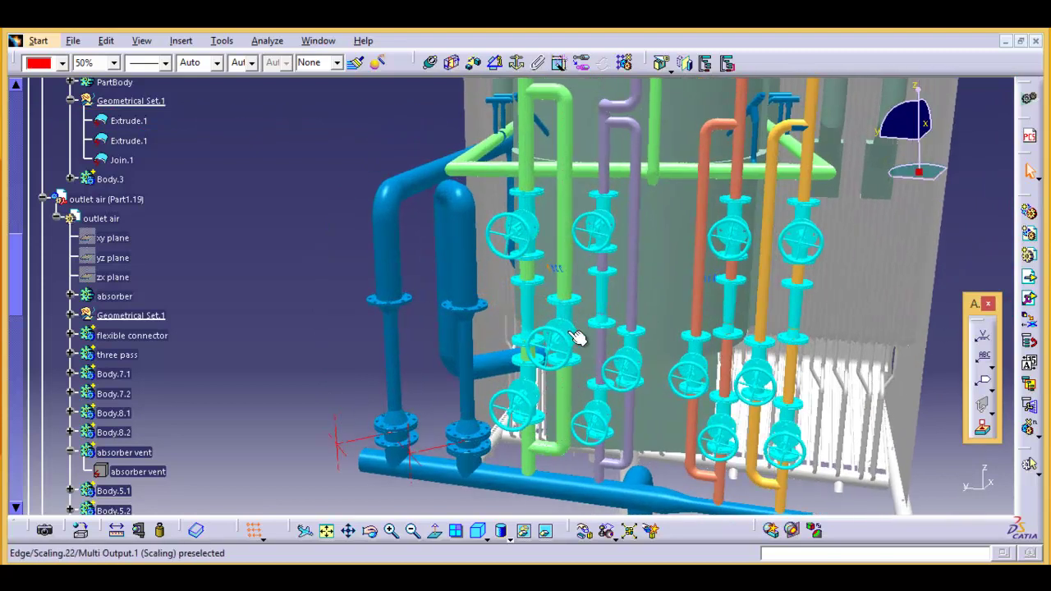
Orbit and zoom out until the furnace's 'sealpot or J-valve' note and the piped tower both show.
middle_click_drag(534, 148, 543, 293)
mouse_move(567, 182)
middle_mouse_down()
mouse_move(519, 326)
mouse_move(453, 307)
mouse_move(599, 462)
mouse_move(454, 461)
mouse_move(626, 301)
mouse_move(601, 310)
mouse_move(757, 395)
mouse_move(723, 408)
mouse_move(638, 394)
mouse_move(613, 370)
mouse_move(628, 395)
middle_mouse_up()
middle_click_drag(288, 254, 369, 277)
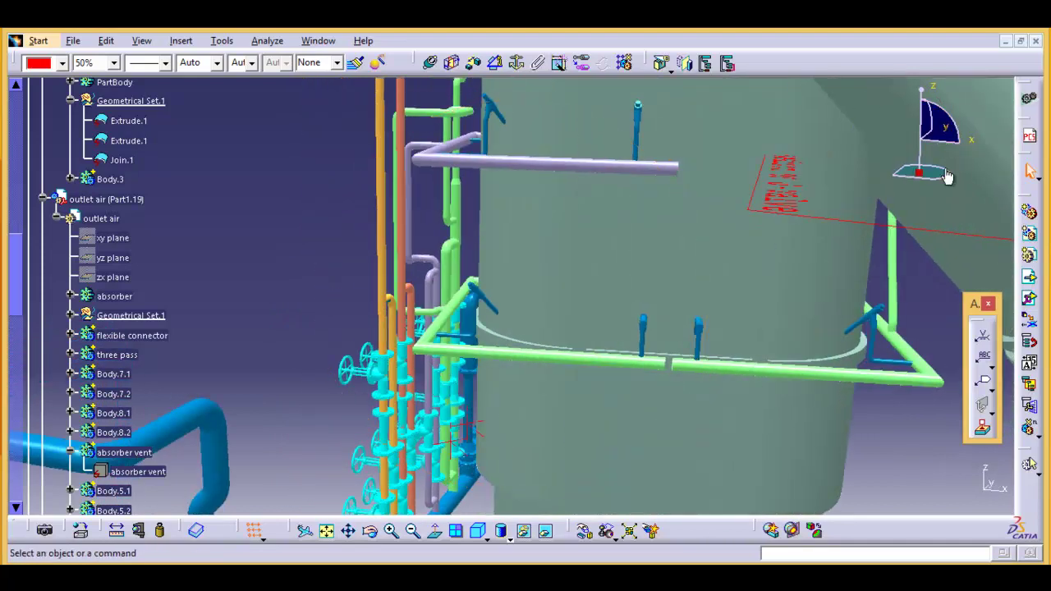
left_click_drag(946, 172, 874, 173)
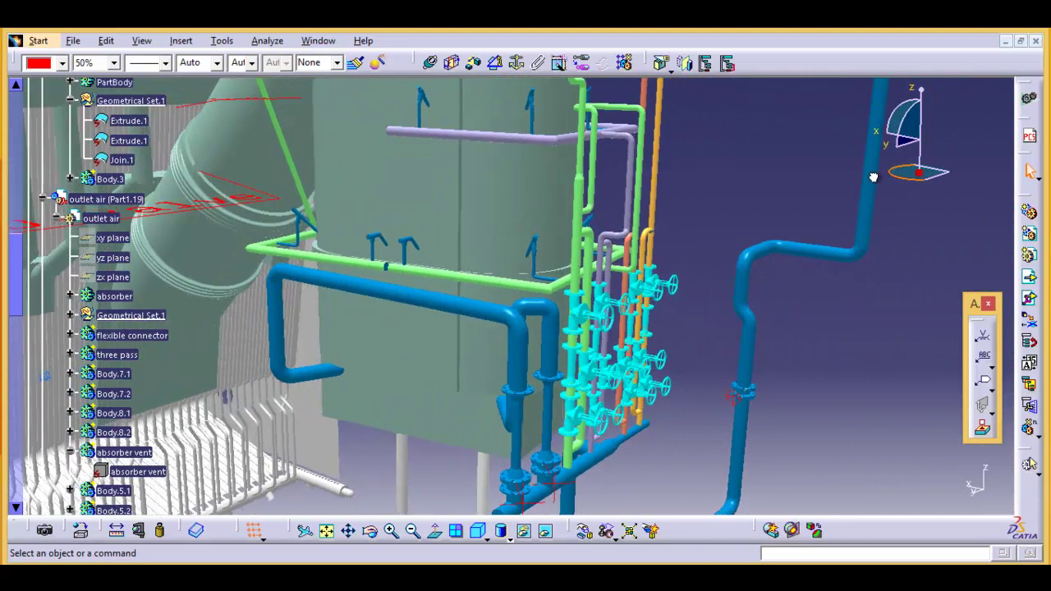
mouse_move(476, 274)
middle_mouse_down()
mouse_move(501, 329)
mouse_move(441, 323)
middle_mouse_up()
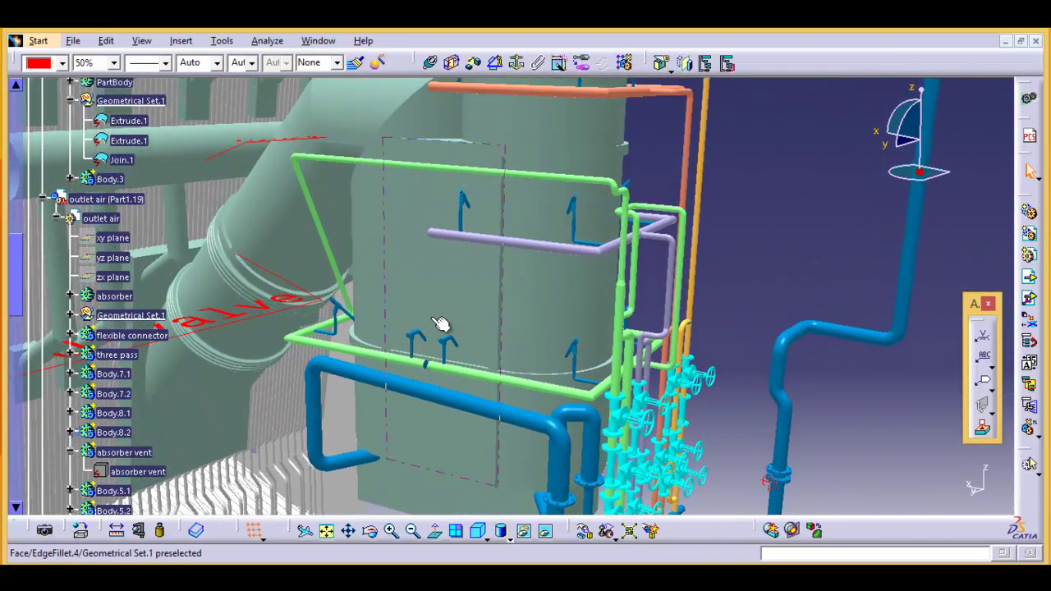
left_click_drag(895, 178, 904, 166)
mouse_move(796, 217)
middle_mouse_down()
mouse_move(786, 197)
mouse_move(418, 278)
mouse_move(490, 276)
mouse_move(425, 454)
middle_mouse_up()
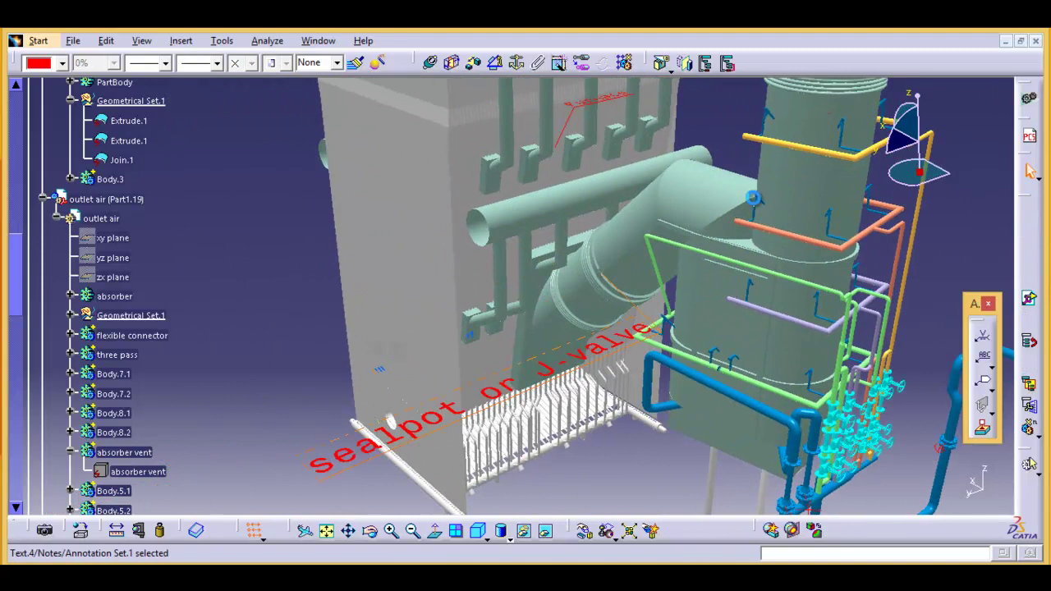
Zoom in on the green cyclone, then reframe furnace, cyclone and tower piping together.
mouse_move(750, 179)
middle_mouse_down()
mouse_move(682, 276)
mouse_move(485, 253)
mouse_move(485, 286)
mouse_move(484, 218)
mouse_move(501, 308)
mouse_move(520, 329)
middle_mouse_up()
mouse_move(691, 186)
middle_mouse_down()
mouse_move(594, 345)
mouse_move(600, 222)
mouse_move(601, 305)
mouse_move(590, 330)
mouse_move(593, 298)
mouse_move(564, 428)
mouse_move(547, 336)
mouse_move(551, 166)
middle_mouse_up()
mouse_move(586, 334)
middle_mouse_down()
mouse_move(544, 326)
mouse_move(611, 235)
middle_mouse_up()
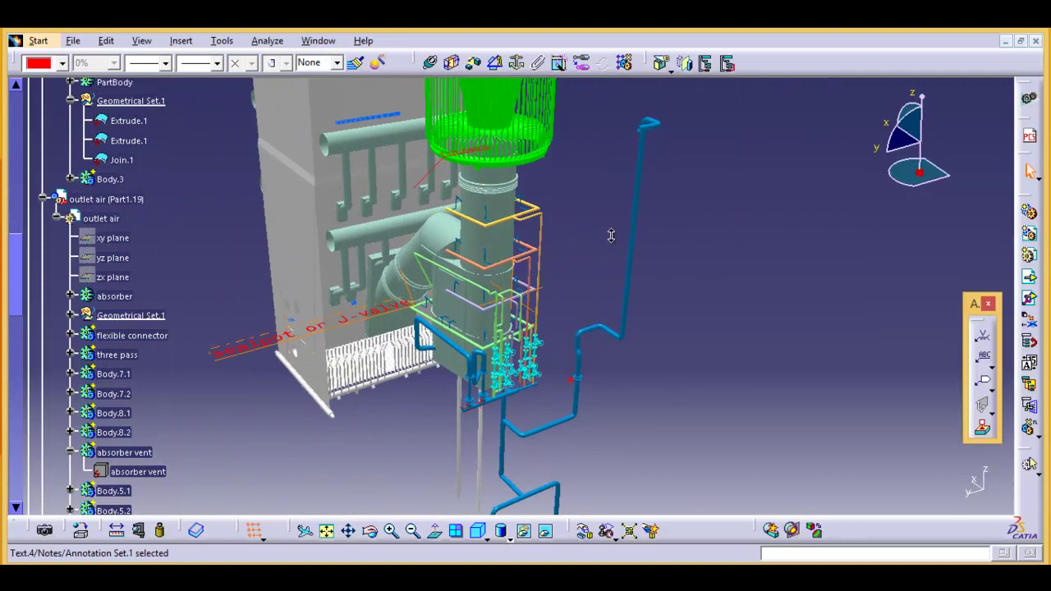
mouse_move(430, 422)
middle_mouse_down()
mouse_move(499, 399)
mouse_move(542, 246)
middle_mouse_up()
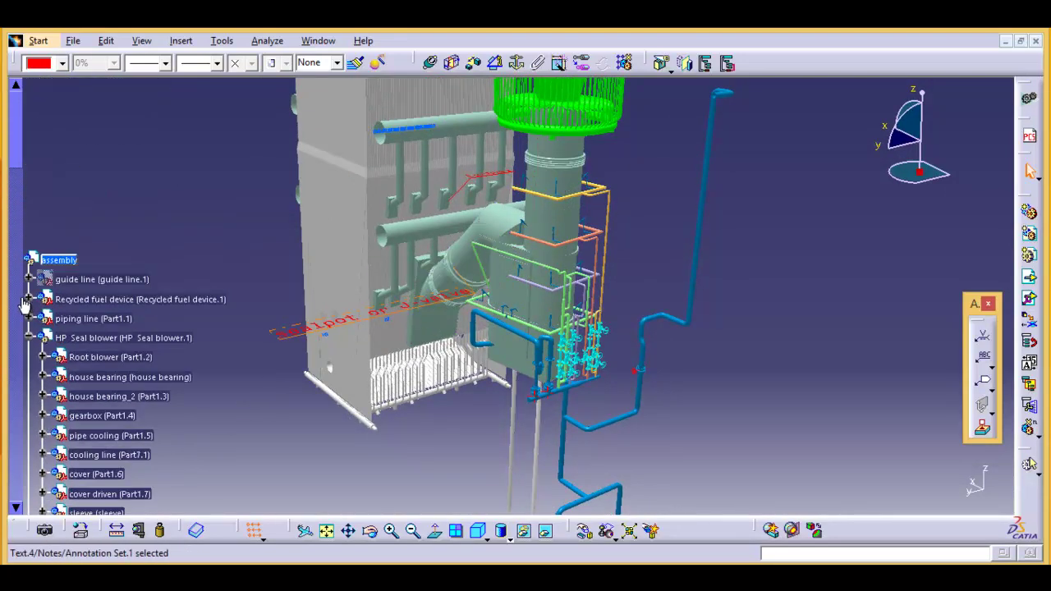
Scroll the tree to the top, expand Recycled fuel device and select its child part.
scroll(27, 304, "down", 10)
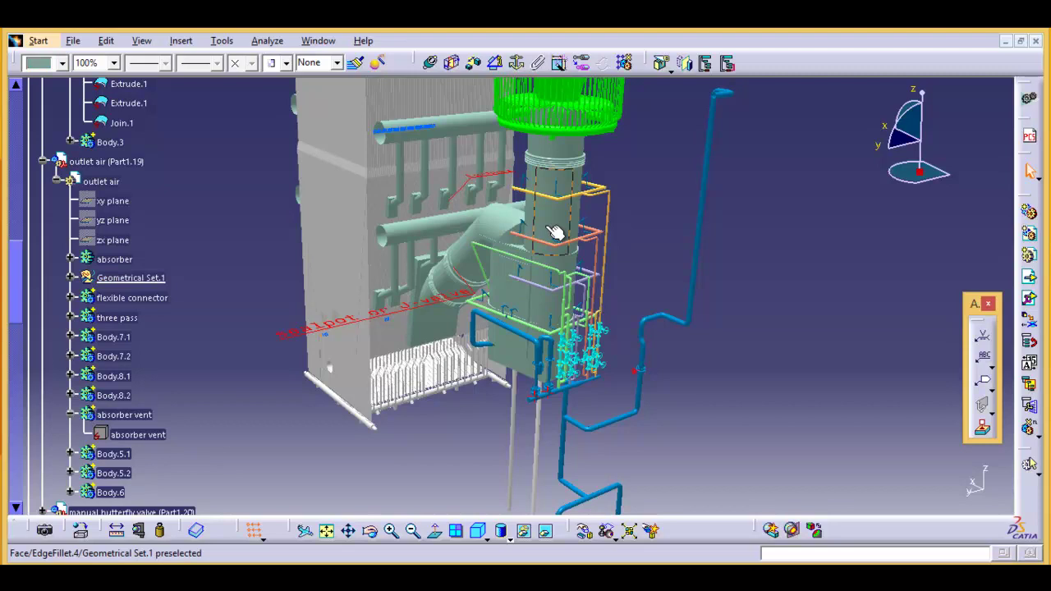
scroll(556, 231, "up", 3)
scroll(556, 231, "up", 3)
scroll(556, 231, "up", 3)
scroll(556, 231, "up", 4)
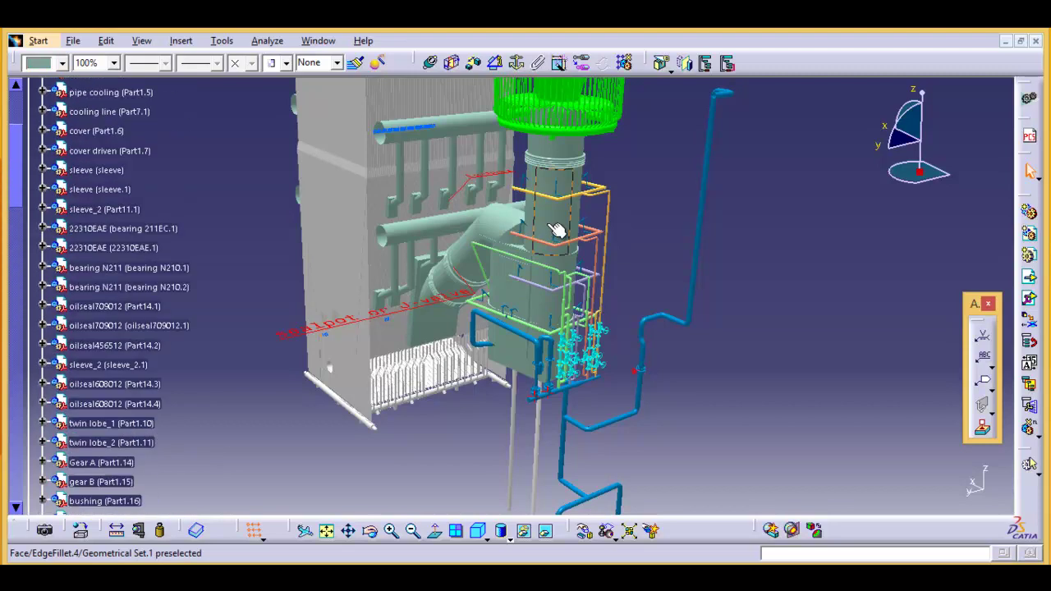
scroll(556, 231, "up", 4)
left_click(160, 220)
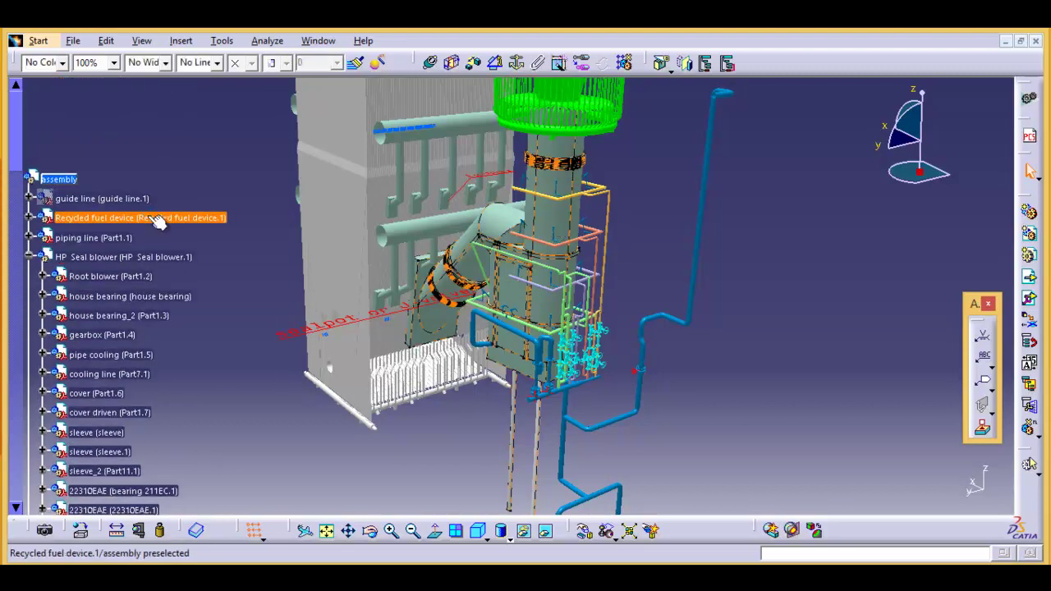
left_click(29, 218)
left_click(85, 238)
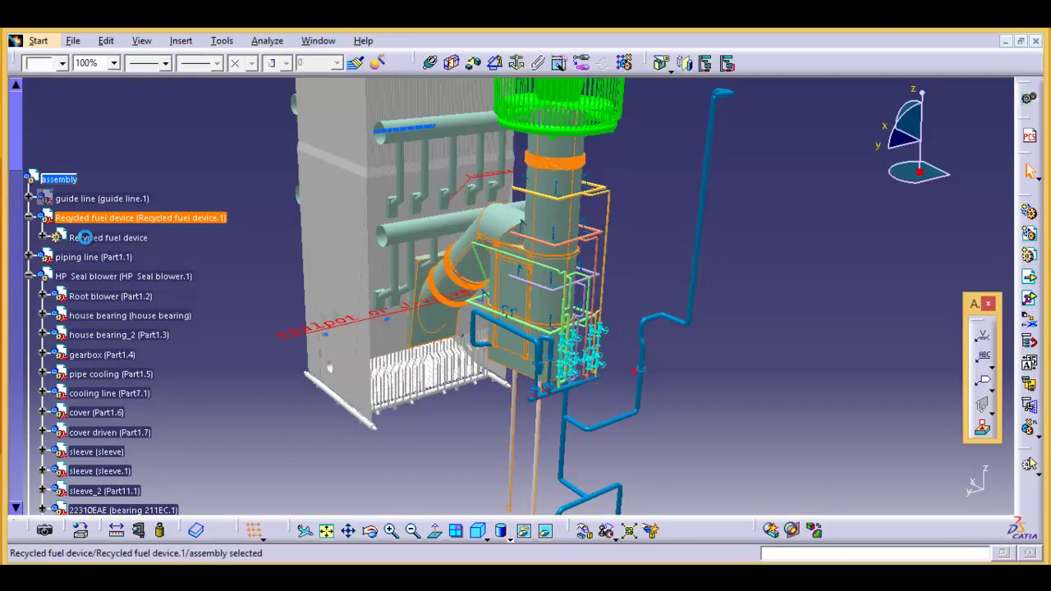
Set the recycled fuel device's Geometrical Set.1 to 25% opacity and clear the selection.
left_click(43, 237)
left_click(115, 334)
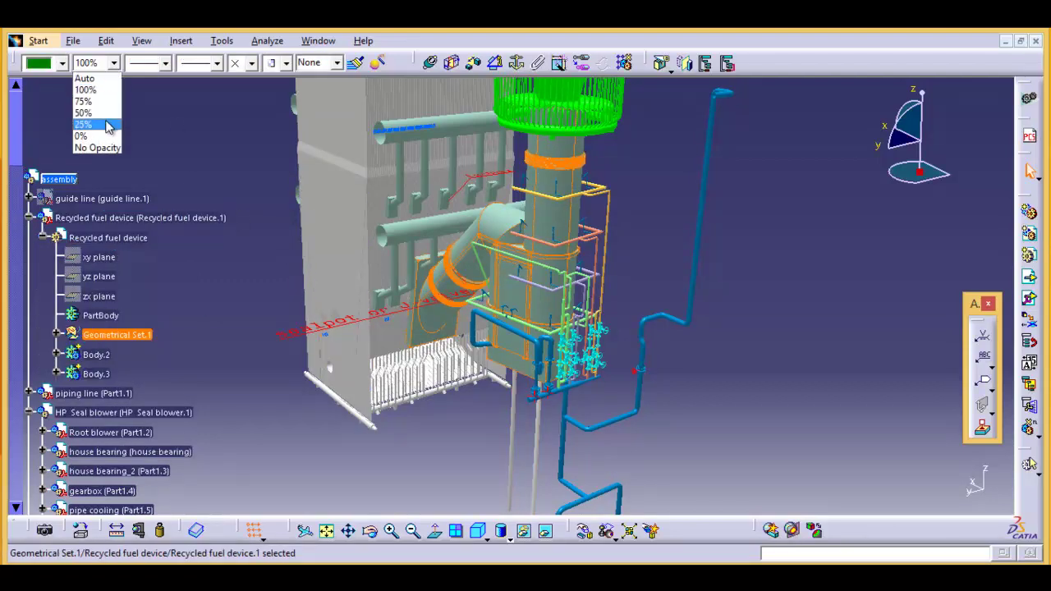
left_click(108, 125)
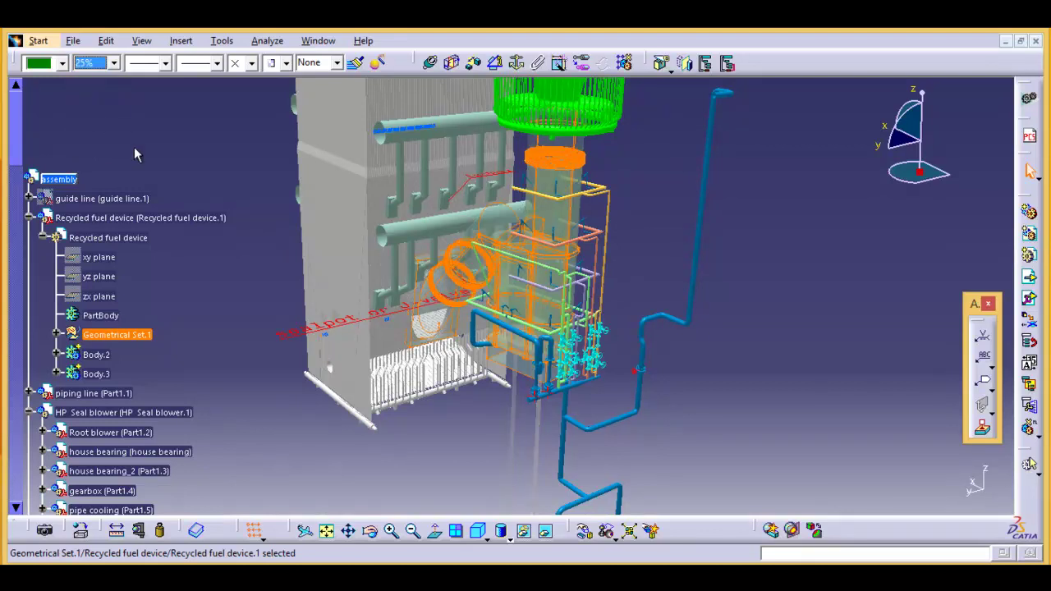
left_click(745, 352)
Zoom, rotate and pan until the translucent sealpot and its red nozzles fill the view.
middle_click_drag(745, 351, 669, 248)
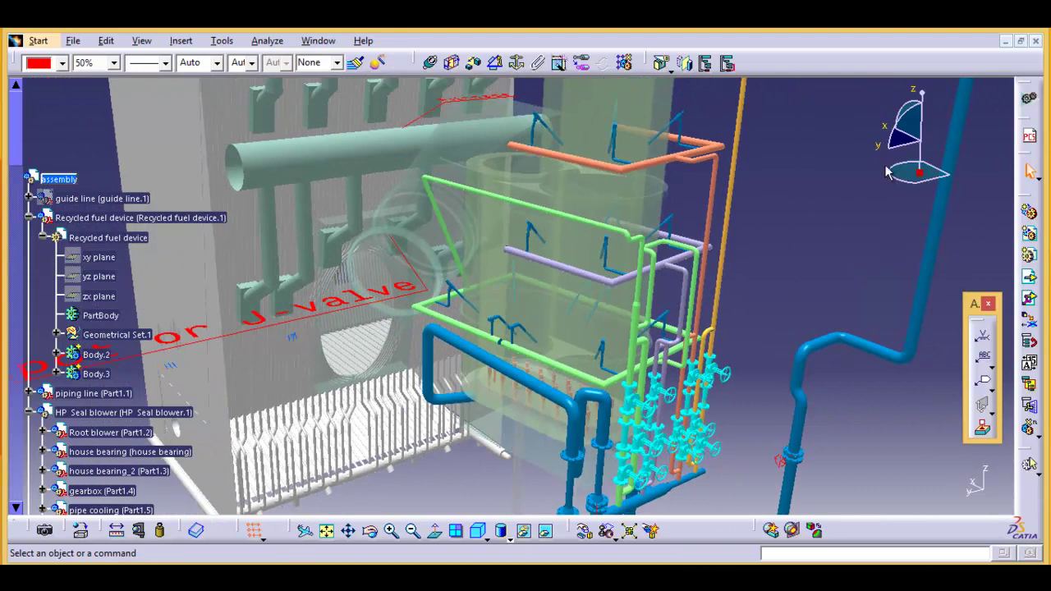
mouse_move(893, 168)
left_mouse_down()
mouse_move(934, 185)
mouse_move(896, 175)
left_mouse_up()
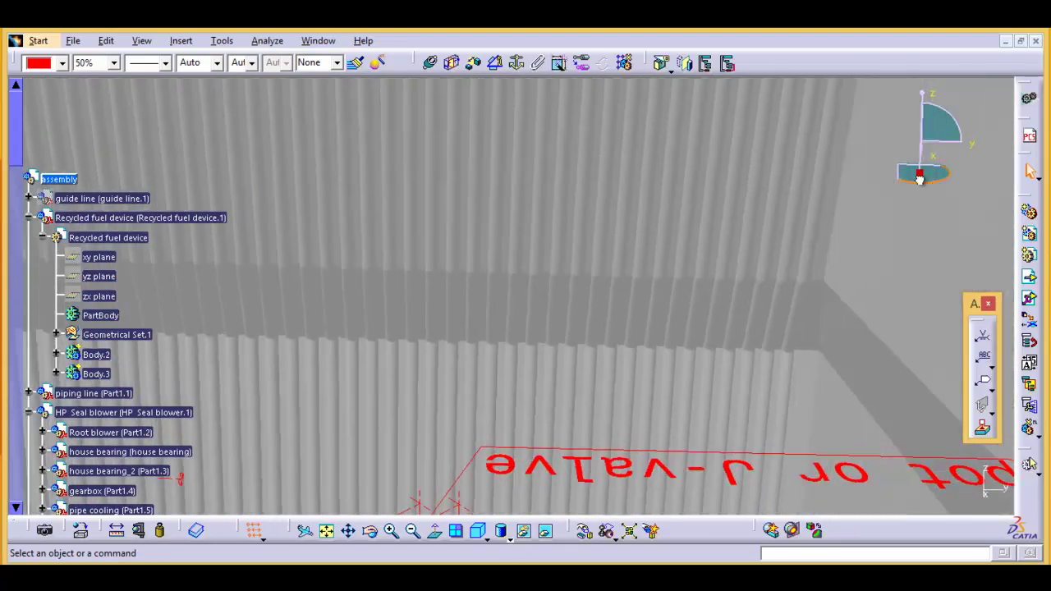
mouse_move(556, 348)
middle_mouse_down()
mouse_move(510, 385)
mouse_move(515, 283)
mouse_move(530, 216)
mouse_move(538, 222)
middle_mouse_up()
mouse_move(633, 415)
middle_mouse_down()
mouse_move(547, 441)
mouse_move(544, 463)
mouse_move(474, 276)
mouse_move(406, 298)
mouse_move(378, 370)
mouse_move(473, 389)
mouse_move(441, 424)
mouse_move(484, 307)
mouse_move(473, 491)
mouse_move(595, 460)
mouse_move(562, 403)
mouse_move(735, 244)
mouse_move(764, 328)
mouse_move(593, 339)
middle_mouse_up()
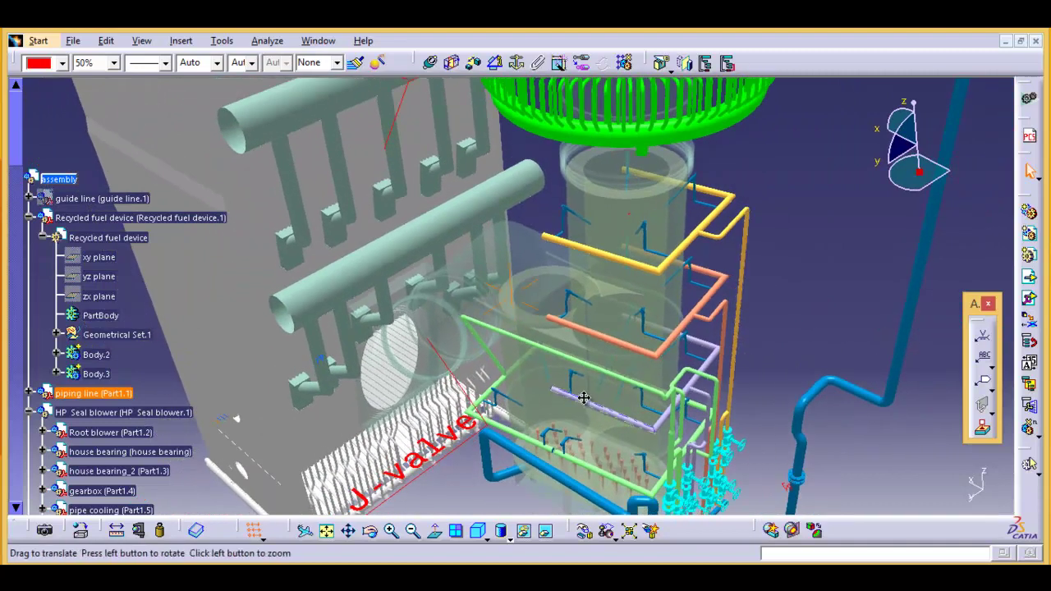
Hide the sealpot's Geometrical Set.1 casing and orbit around the exposed refractory cylinders.
middle_click(594, 340)
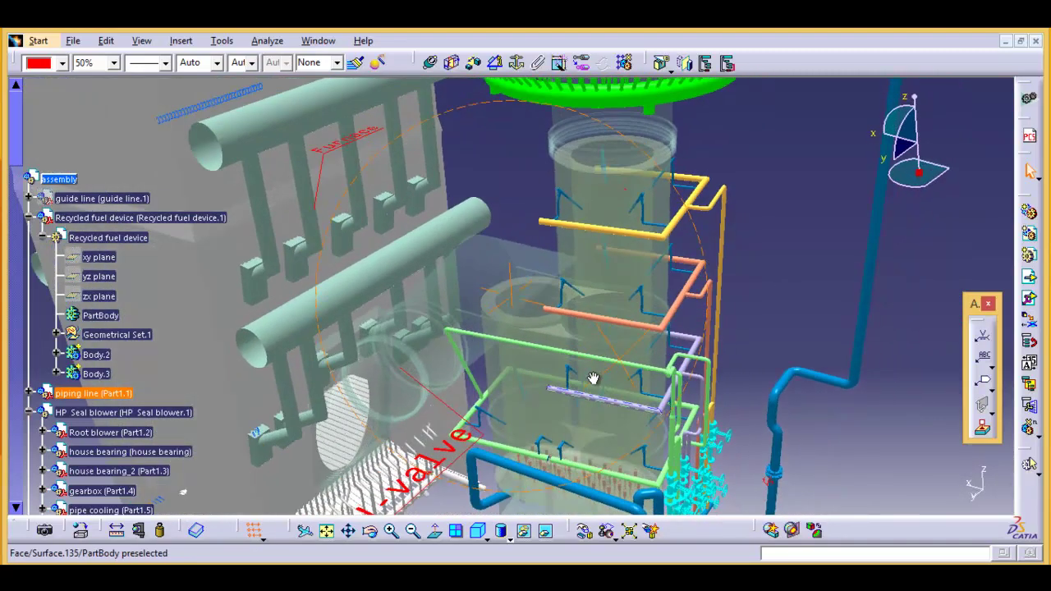
left_click(117, 334)
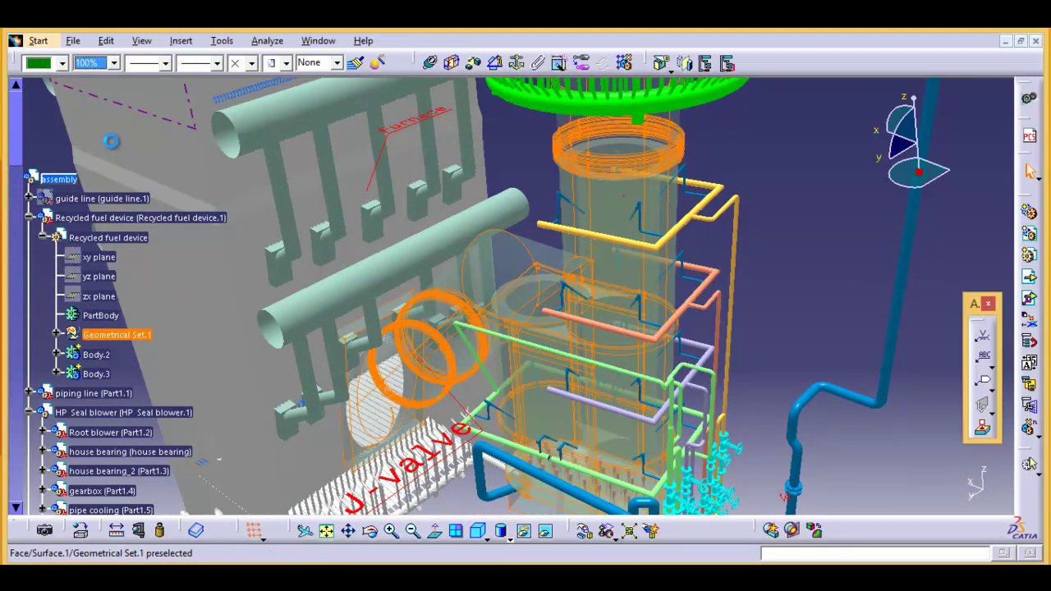
right_click(89, 353)
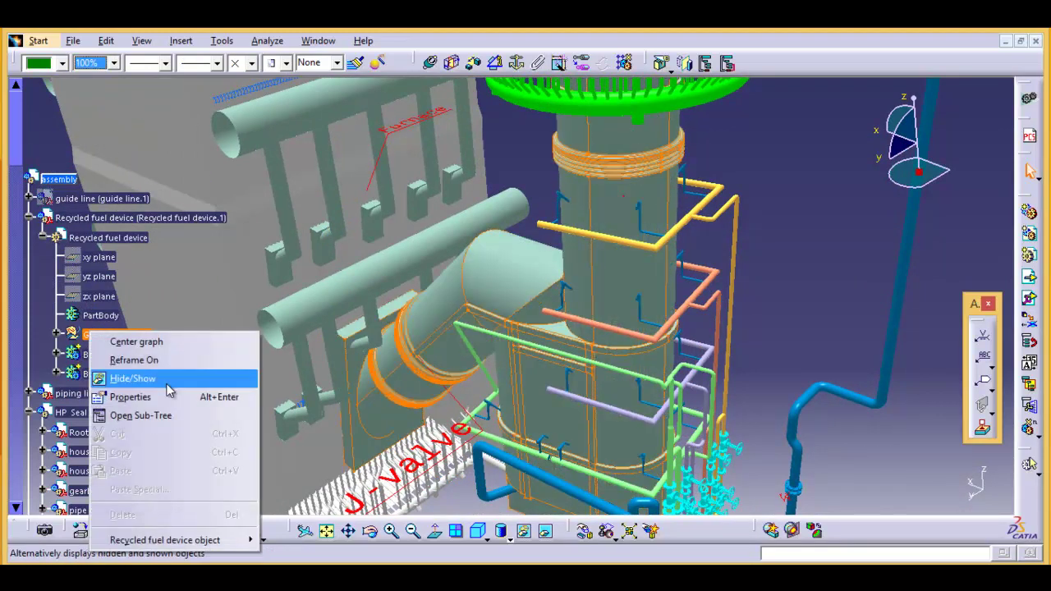
left_click(168, 386)
mouse_move(689, 408)
middle_mouse_down()
mouse_move(646, 371)
mouse_move(673, 377)
middle_mouse_up()
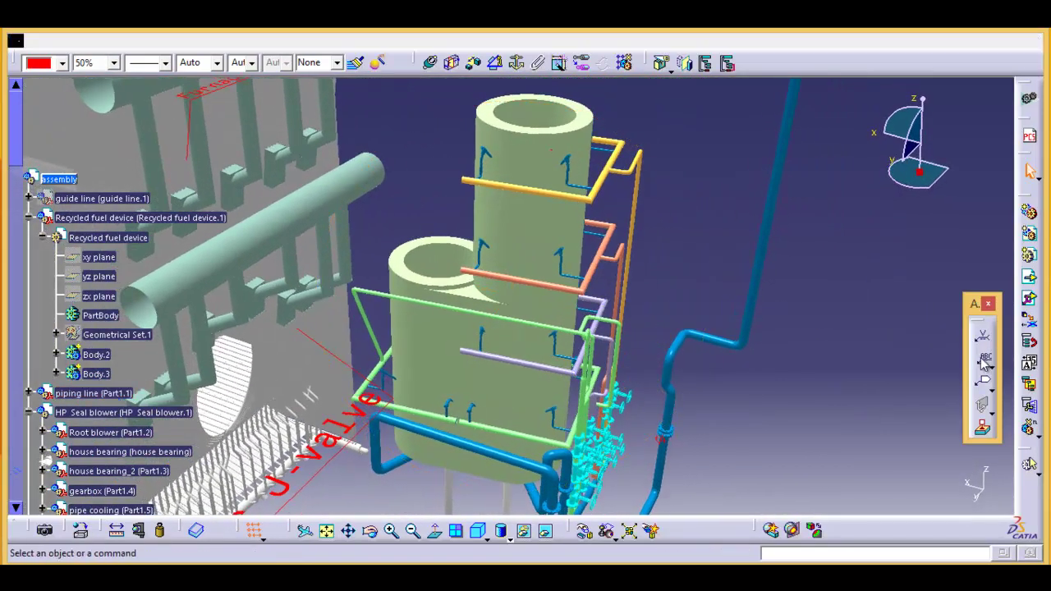
Attach a 'refractory sealpot' leader note to the exposed inner cylinder.
left_click(557, 173)
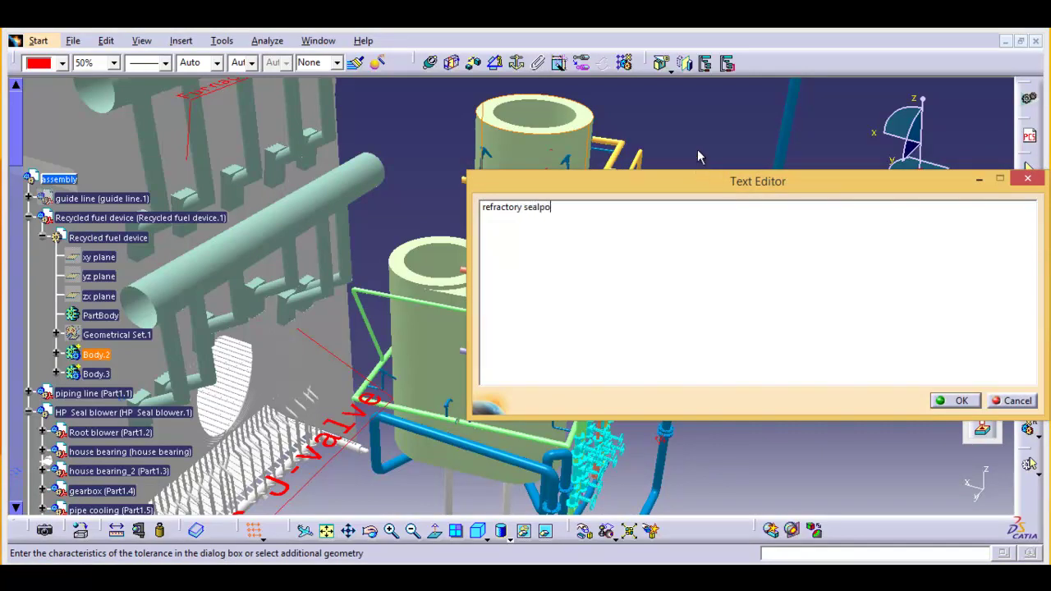
left_click(961, 401)
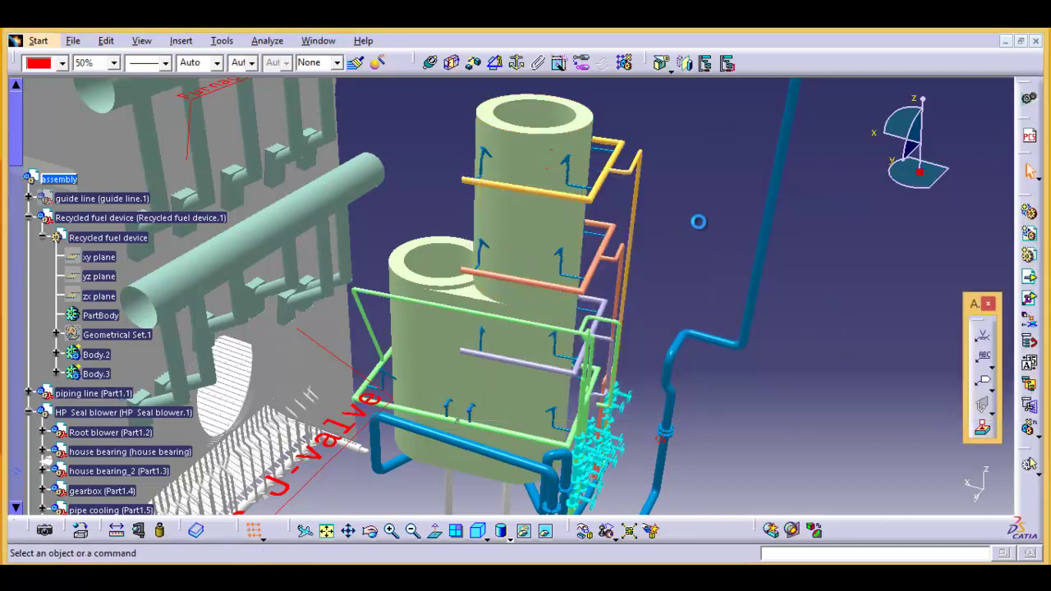
Zoom and orbit around the refractory cylinders to view them from the furnace's opposite side.
middle_click_drag(698, 222, 725, 183)
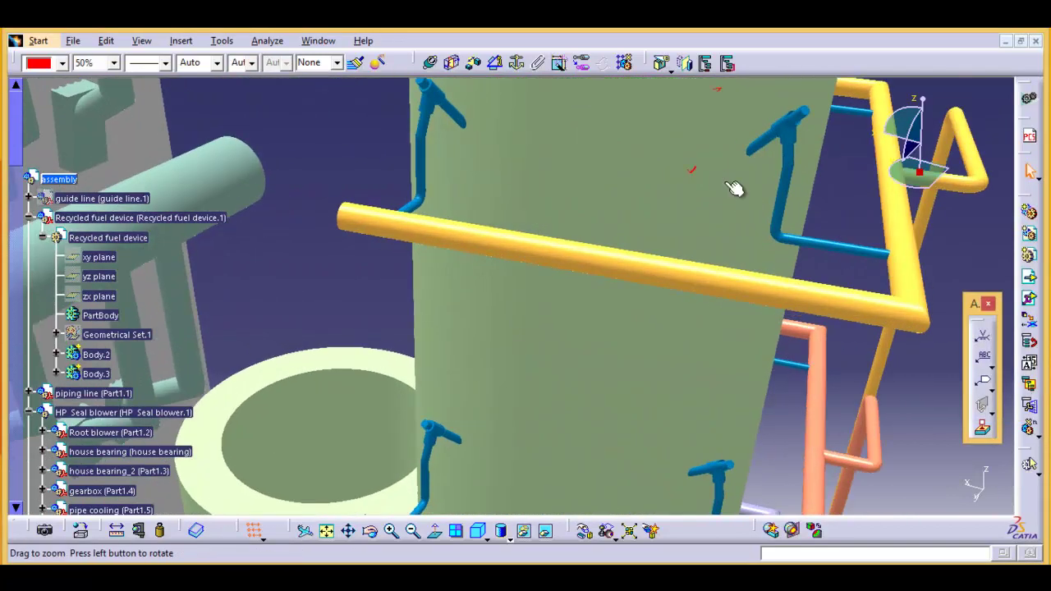
middle_click_drag(702, 172, 582, 412)
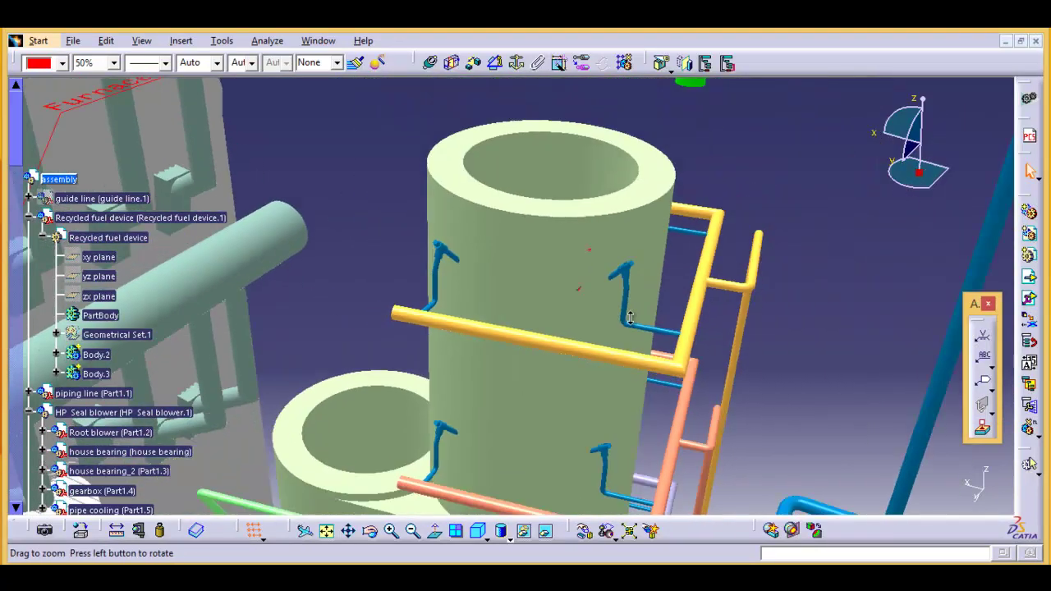
mouse_move(537, 261)
middle_mouse_down()
mouse_move(513, 420)
mouse_move(301, 355)
mouse_move(287, 245)
middle_mouse_up()
mouse_move(535, 353)
middle_mouse_down()
mouse_move(496, 386)
mouse_move(485, 351)
mouse_move(493, 305)
mouse_move(498, 402)
mouse_move(554, 272)
mouse_move(554, 300)
mouse_move(554, 268)
mouse_move(537, 335)
mouse_move(500, 323)
middle_mouse_up()
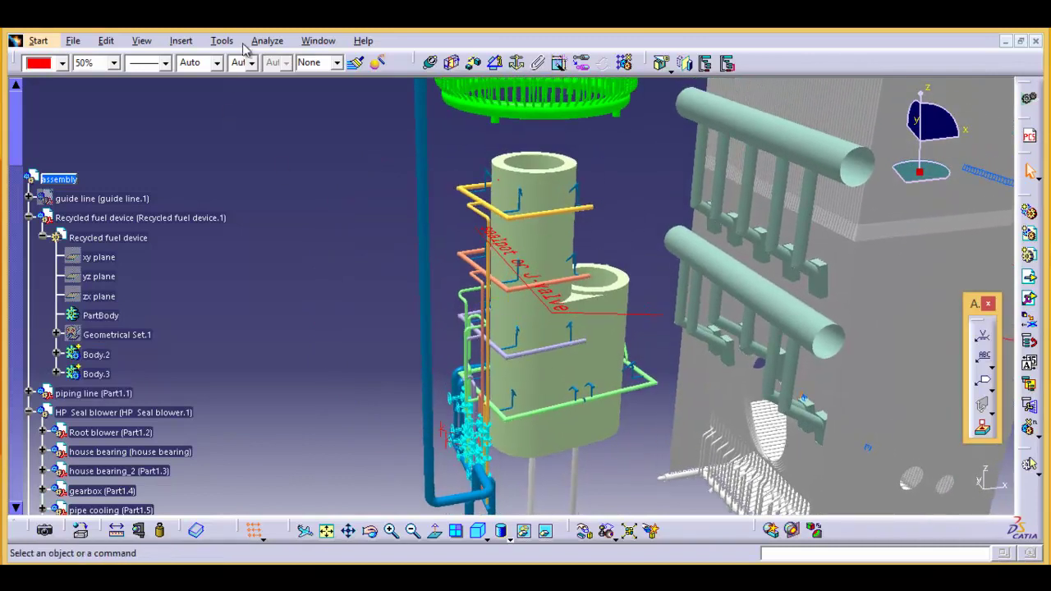
Create a clipping section with its plane normal to Y, with the window maximized.
left_click(267, 41)
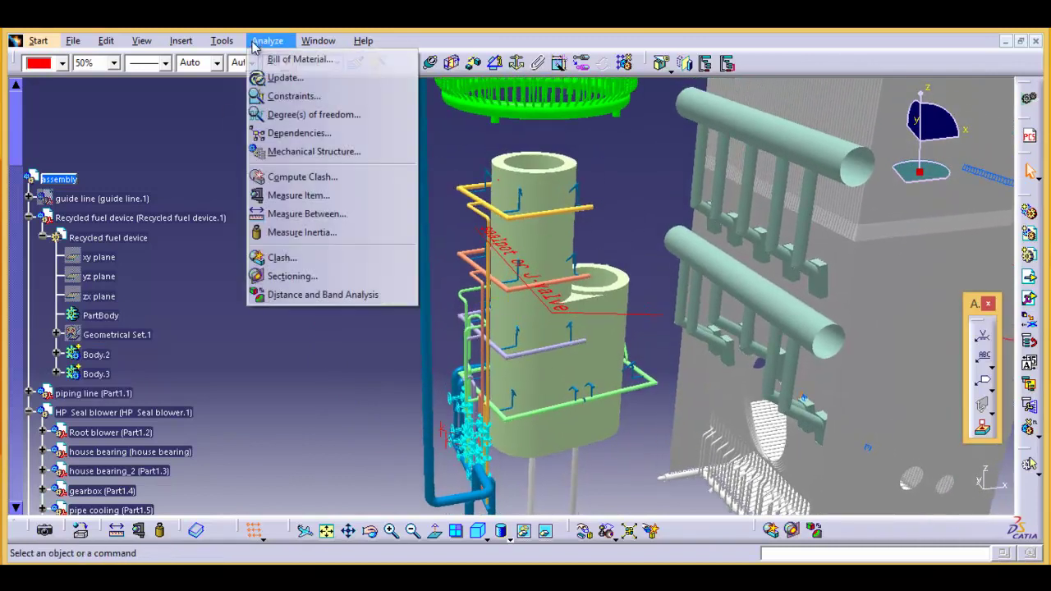
left_click(287, 279)
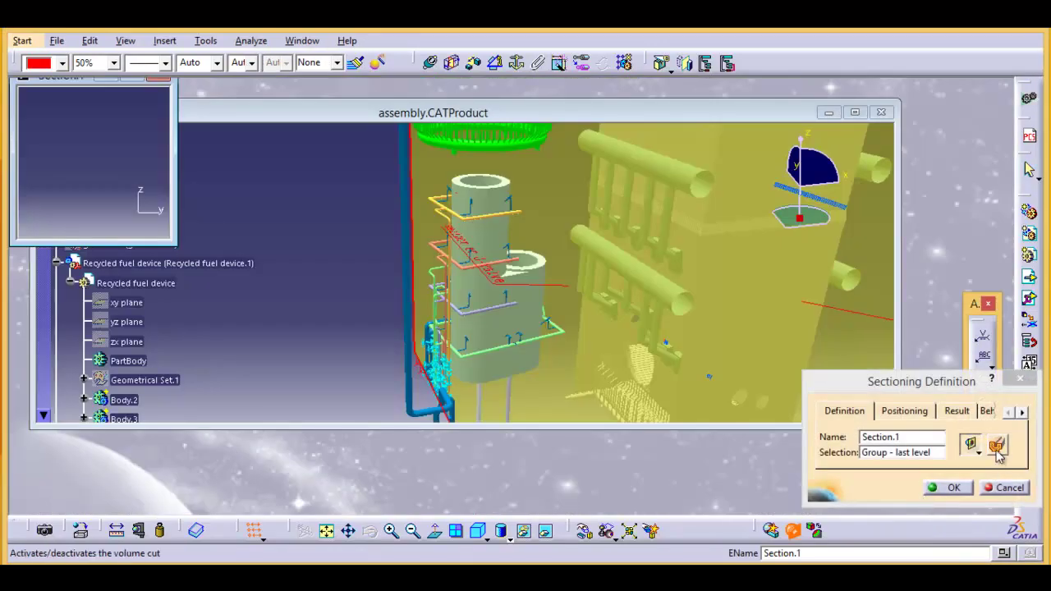
left_click(997, 450)
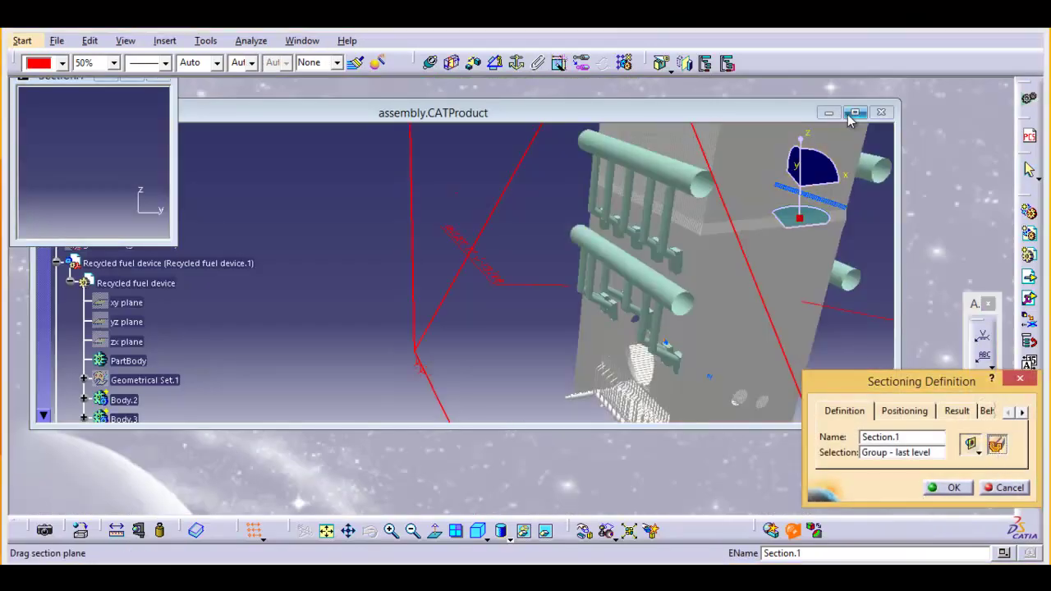
left_click(855, 113)
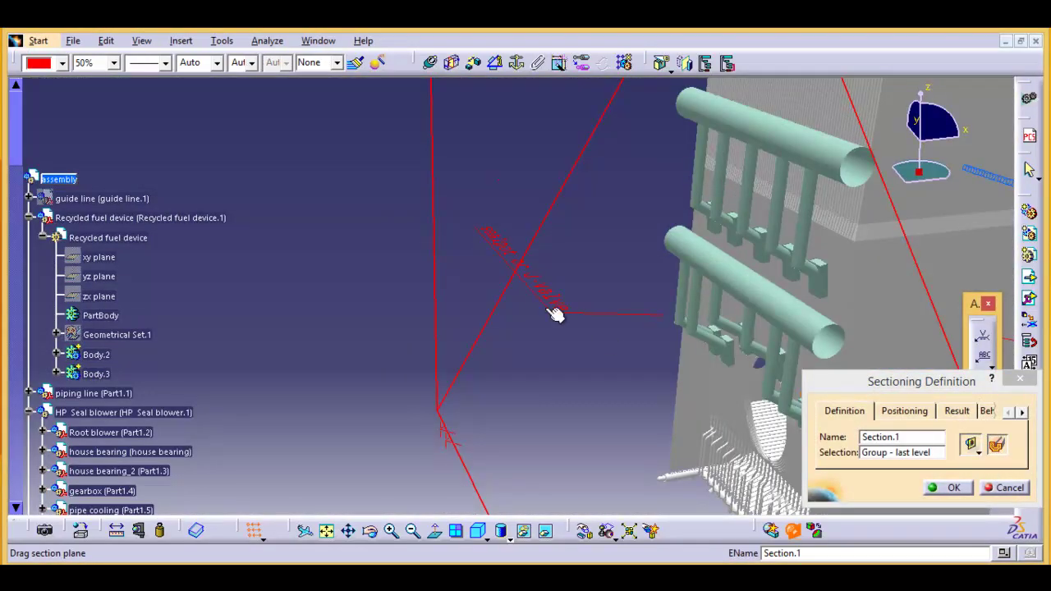
left_click(905, 411)
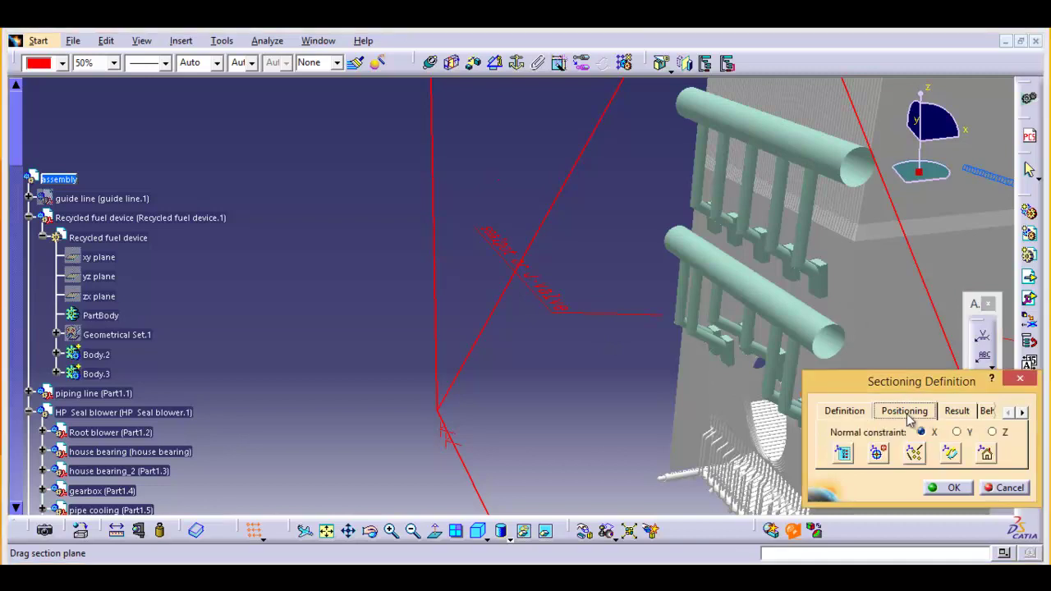
left_click(959, 431)
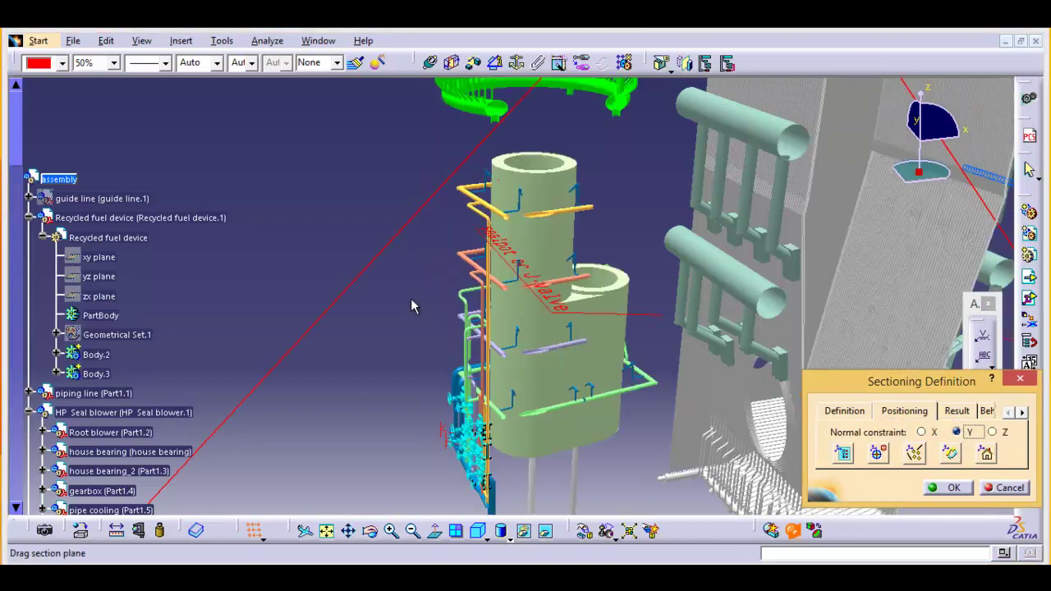
Drag the section plane through the sealpot to expose its hollow interior and bottom pins.
left_click_drag(313, 338, 303, 313)
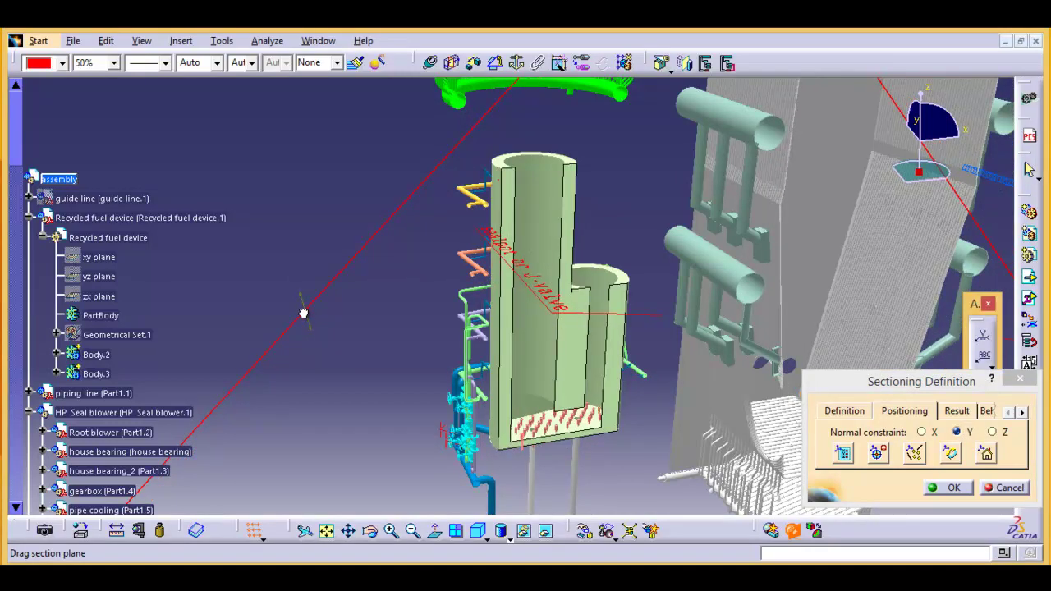
left_click_drag(302, 313, 301, 309)
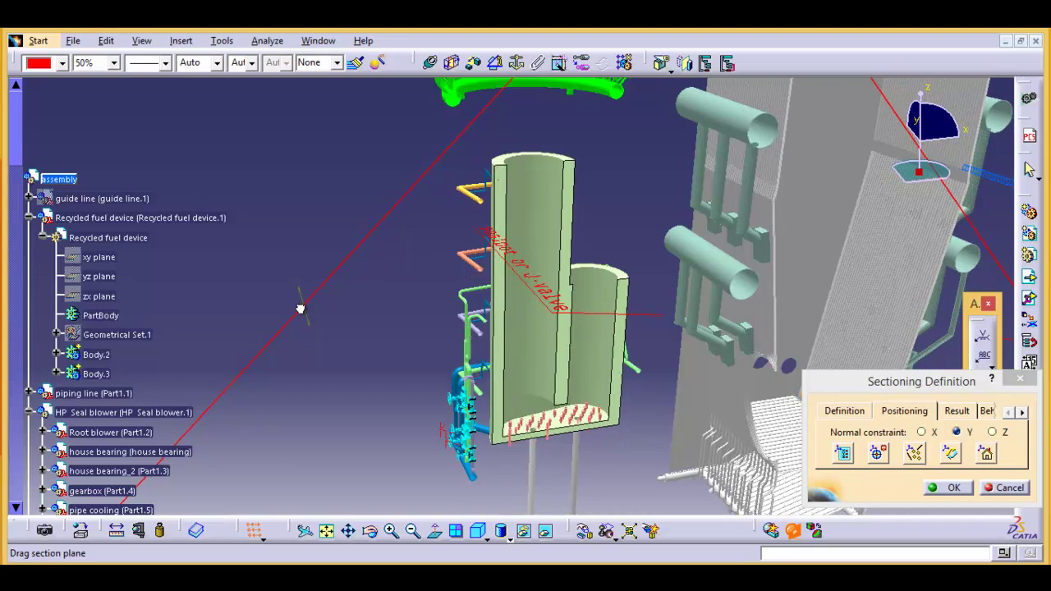
mouse_move(535, 376)
middle_mouse_down()
mouse_move(538, 334)
mouse_move(556, 333)
mouse_move(521, 364)
mouse_move(394, 345)
mouse_move(391, 315)
mouse_move(504, 241)
mouse_move(516, 301)
mouse_move(516, 277)
mouse_move(525, 287)
mouse_move(507, 340)
mouse_move(556, 262)
mouse_move(553, 284)
mouse_move(517, 300)
mouse_move(523, 306)
middle_mouse_up()
Inspect the halved sealpot's nozzle-lined base up close, then cancel the section to restore full geometry.
middle_click_drag(570, 297, 517, 419, "ctrl")
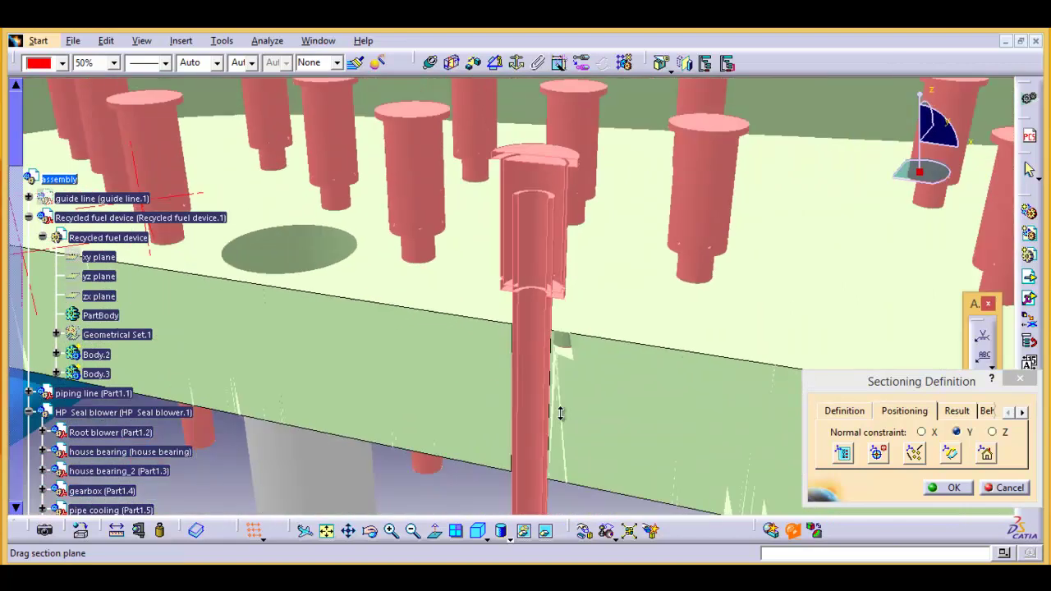
mouse_move(397, 339)
middle_mouse_down("ctrl")
mouse_move(439, 458)
mouse_move(570, 218)
mouse_move(399, 242)
middle_mouse_up("ctrl")
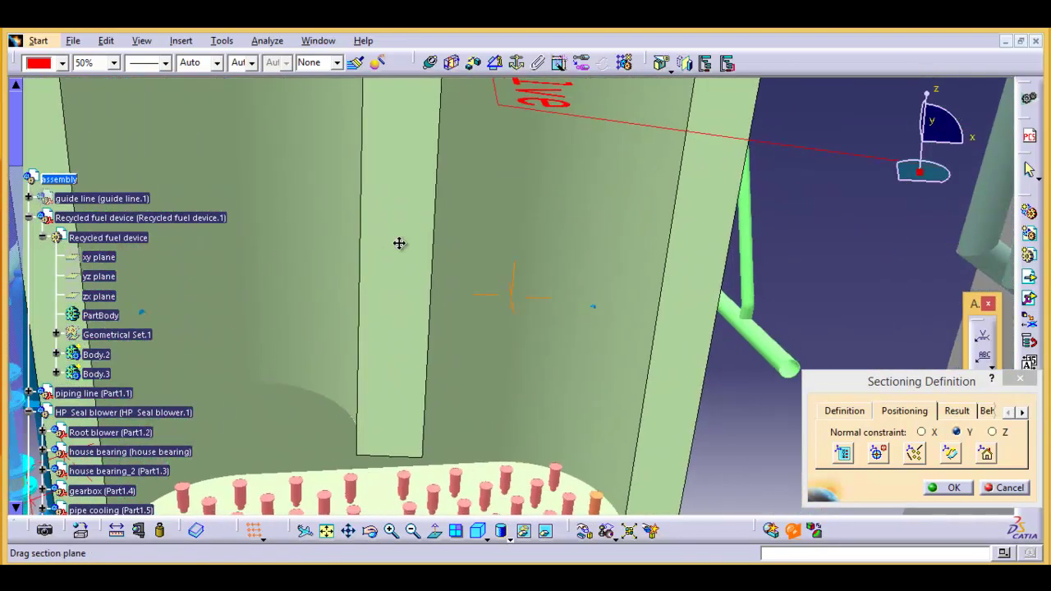
mouse_move(437, 128)
middle_mouse_down("ctrl")
mouse_move(411, 305)
mouse_move(334, 334)
mouse_move(317, 282)
mouse_move(366, 317)
mouse_move(511, 346)
mouse_move(566, 310)
mouse_move(418, 356)
mouse_move(375, 333)
mouse_move(455, 336)
mouse_move(493, 361)
mouse_move(453, 189)
mouse_move(446, 354)
mouse_move(591, 422)
mouse_move(570, 340)
mouse_move(524, 308)
mouse_move(591, 320)
middle_mouse_up("ctrl")
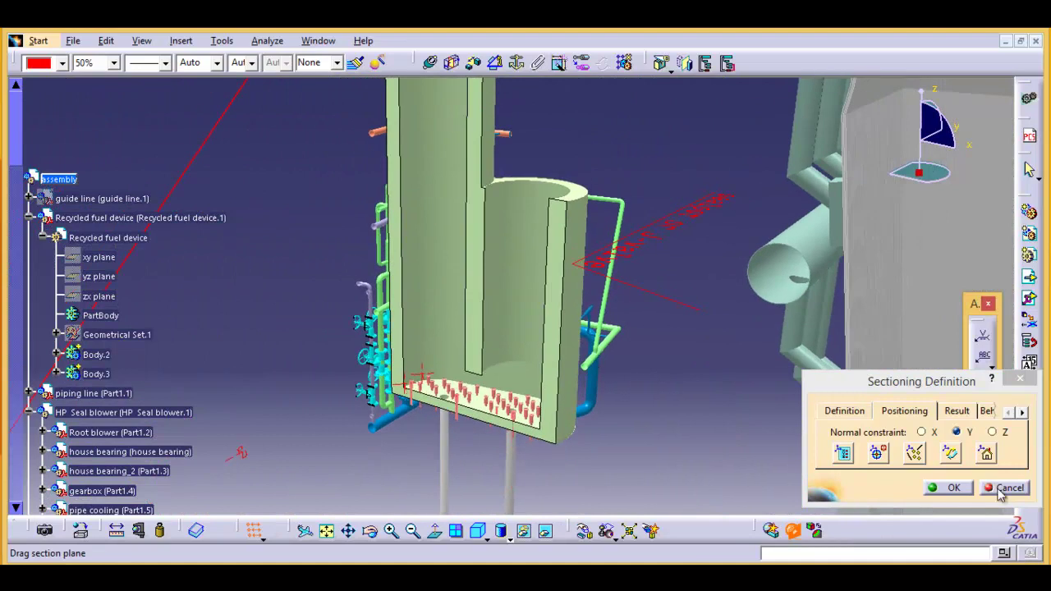
middle_click_drag(591, 410, 579, 445, "ctrl")
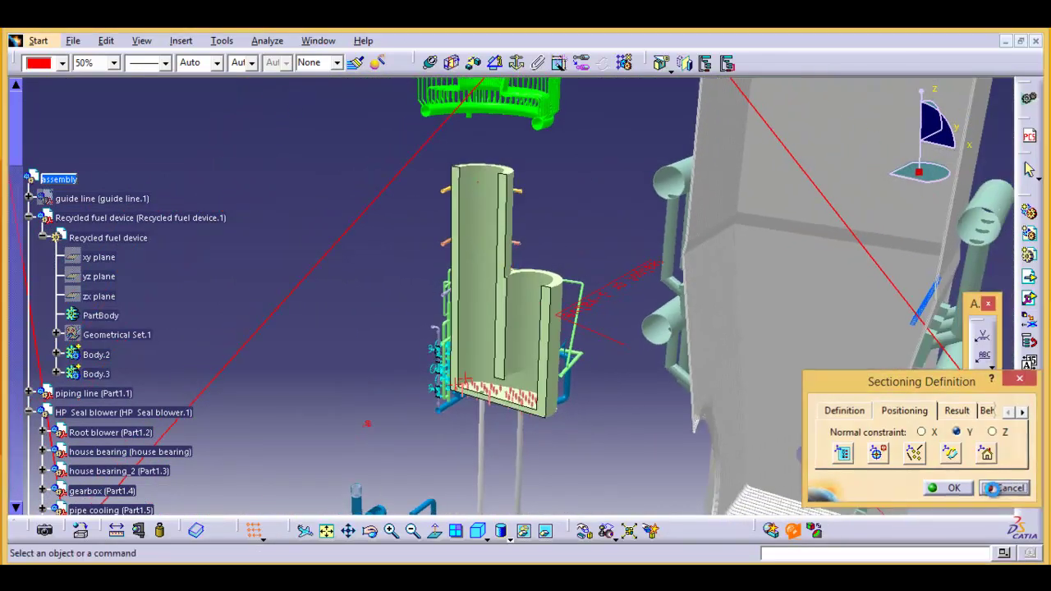
left_click(992, 487)
Hide Geometrical Set.1 of the sealpot.
middle_click_drag(403, 240, 419, 299, "ctrl")
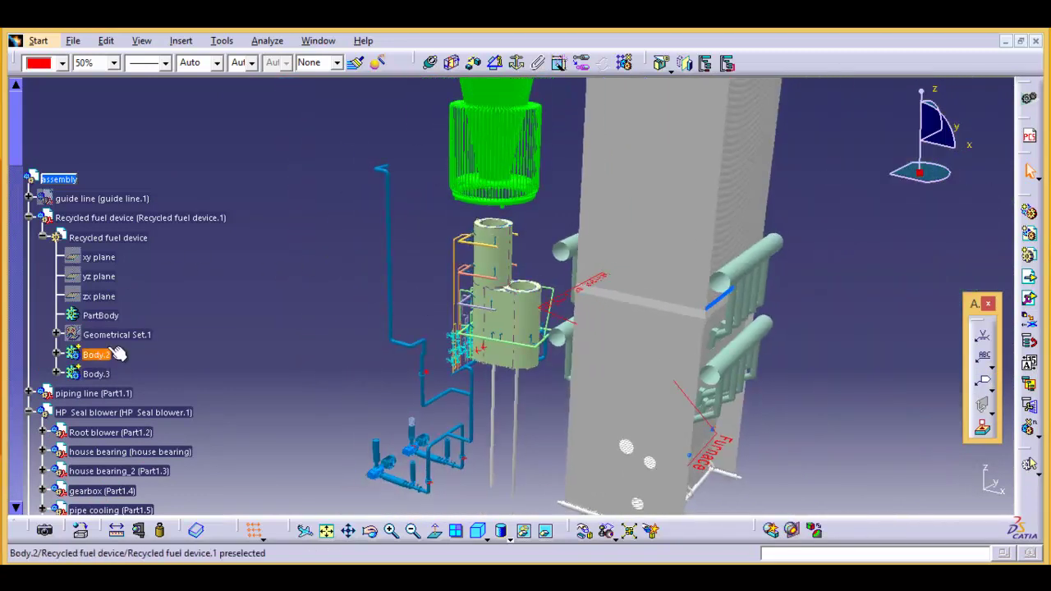
right_click(121, 340)
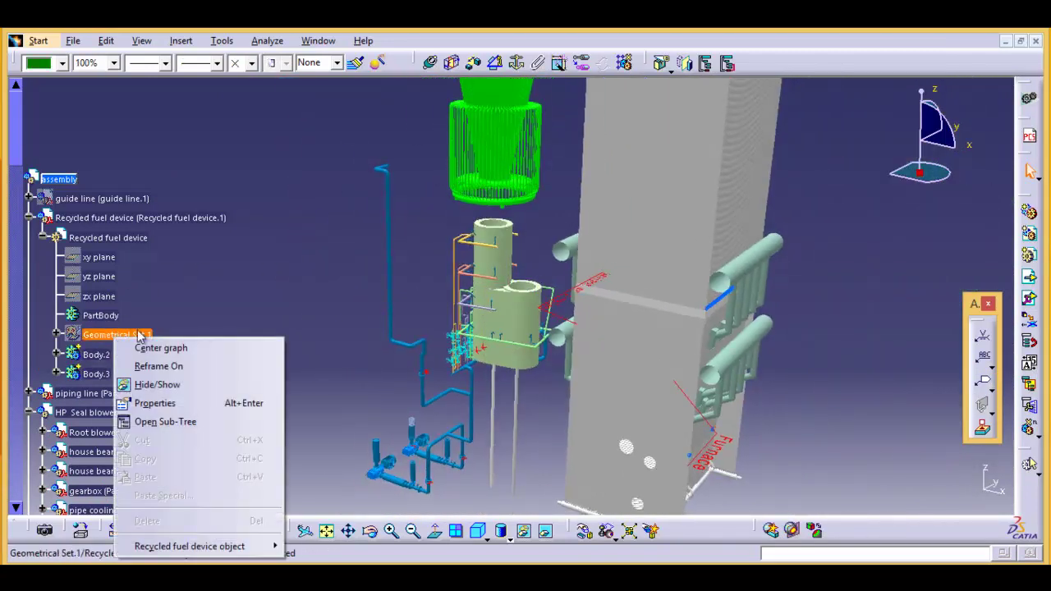
left_click(156, 385)
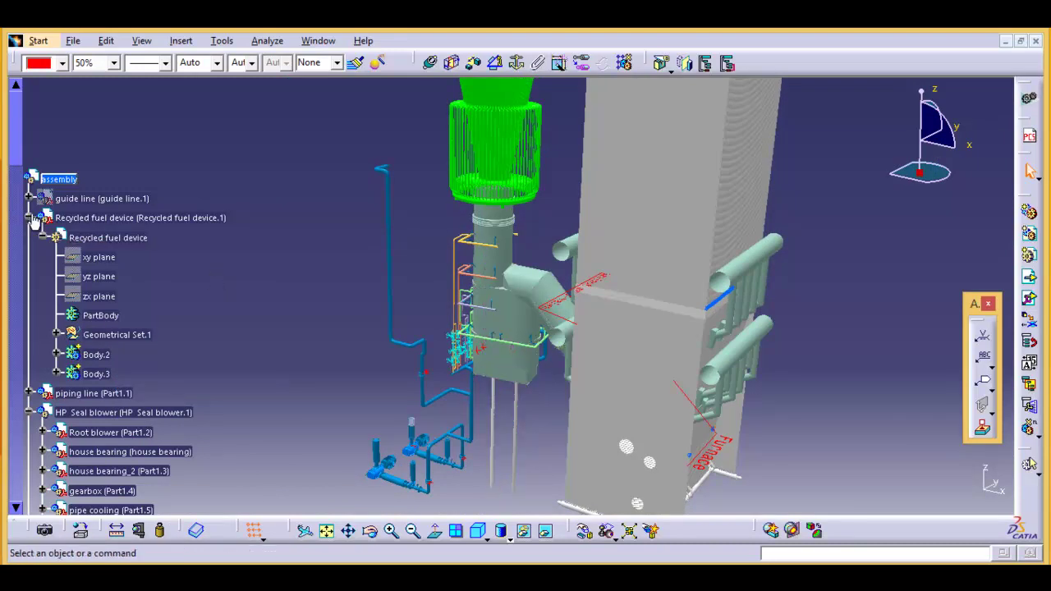
Show the red guide-line frame and view the whole enclosed plant.
right_click(102, 203)
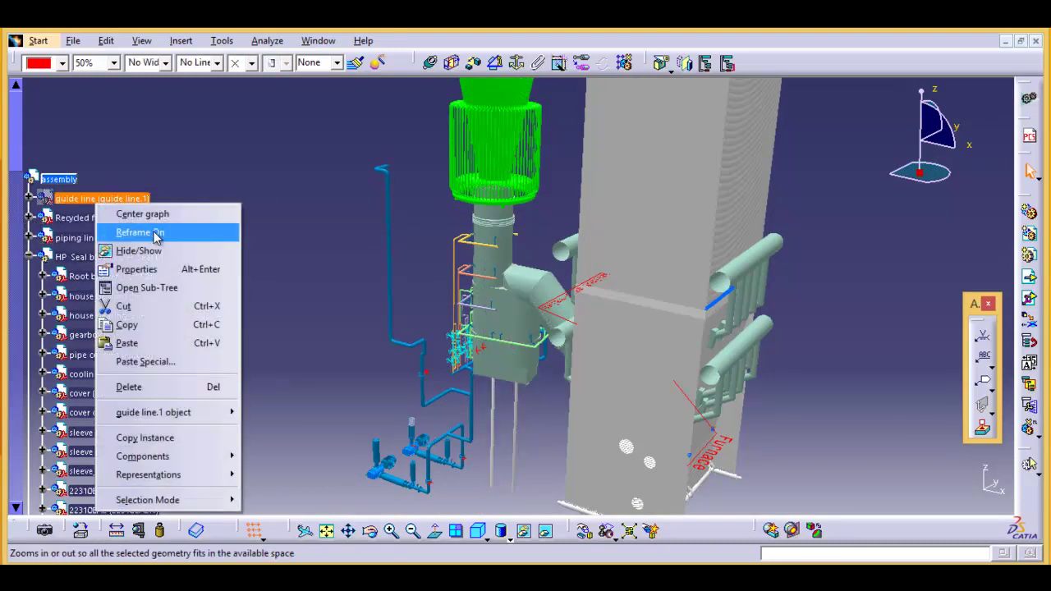
left_click(160, 256)
middle_click_drag(391, 228, 328, 326)
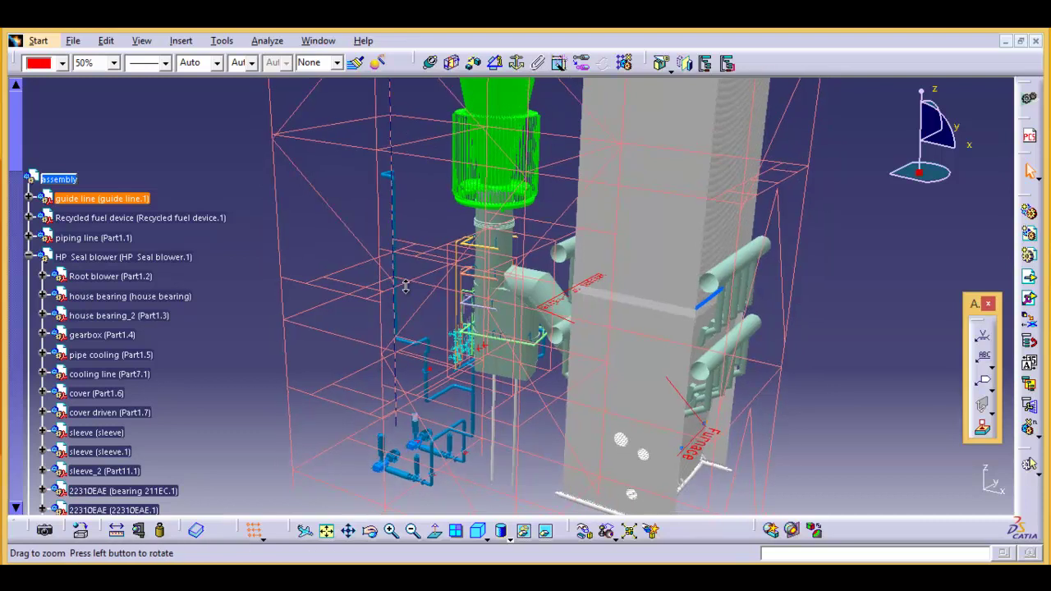
mouse_move(518, 264)
middle_mouse_down()
mouse_move(502, 261)
mouse_move(485, 332)
mouse_move(986, 205)
middle_mouse_up()
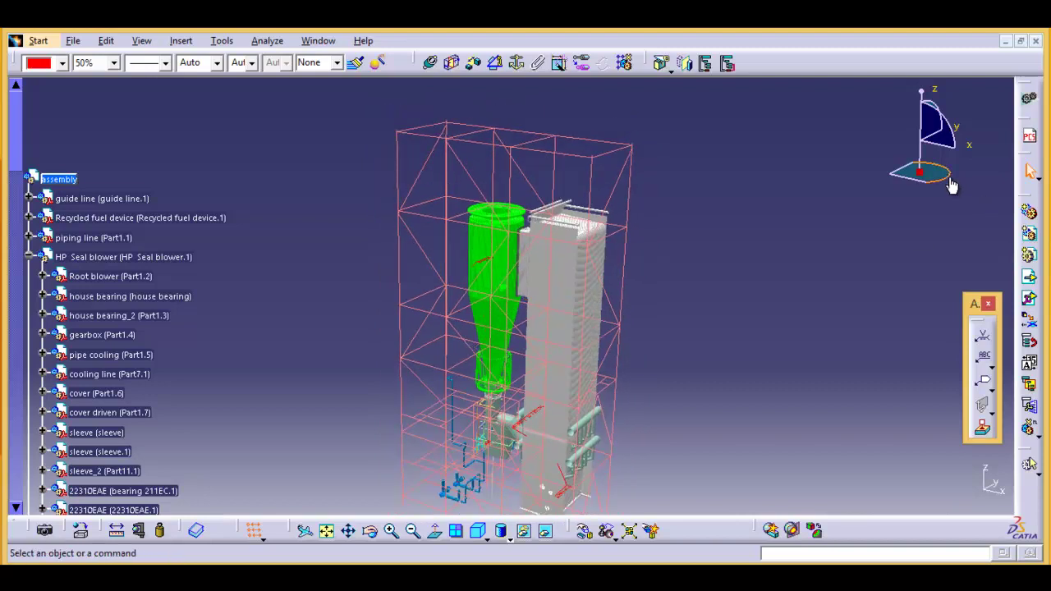
left_click_drag(944, 182, 886, 170)
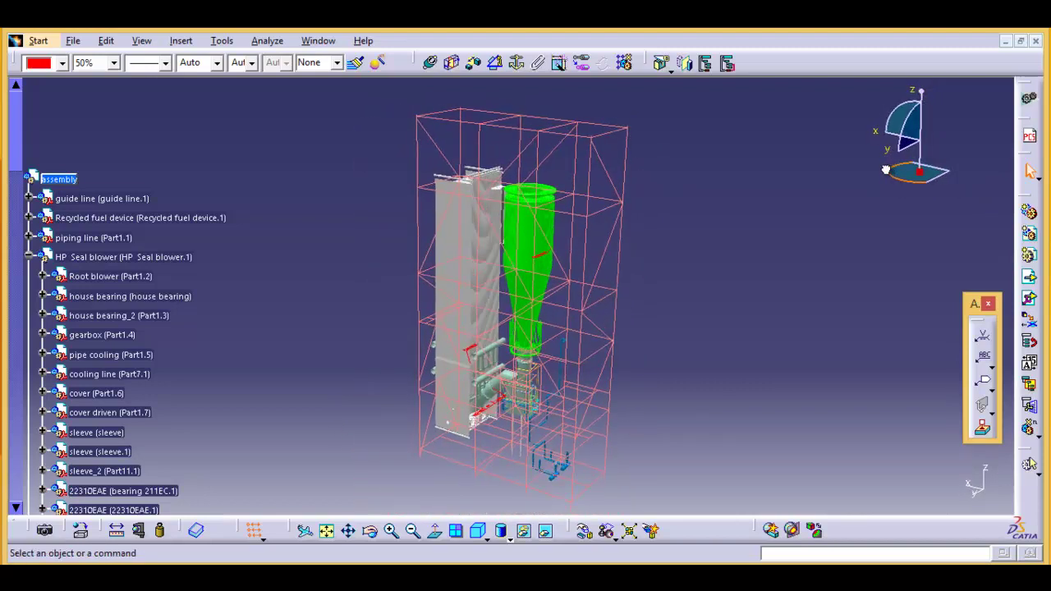
Collapse the outlet air branch and show the beam product's steel structure.
scroll(211, 339, "down", 3)
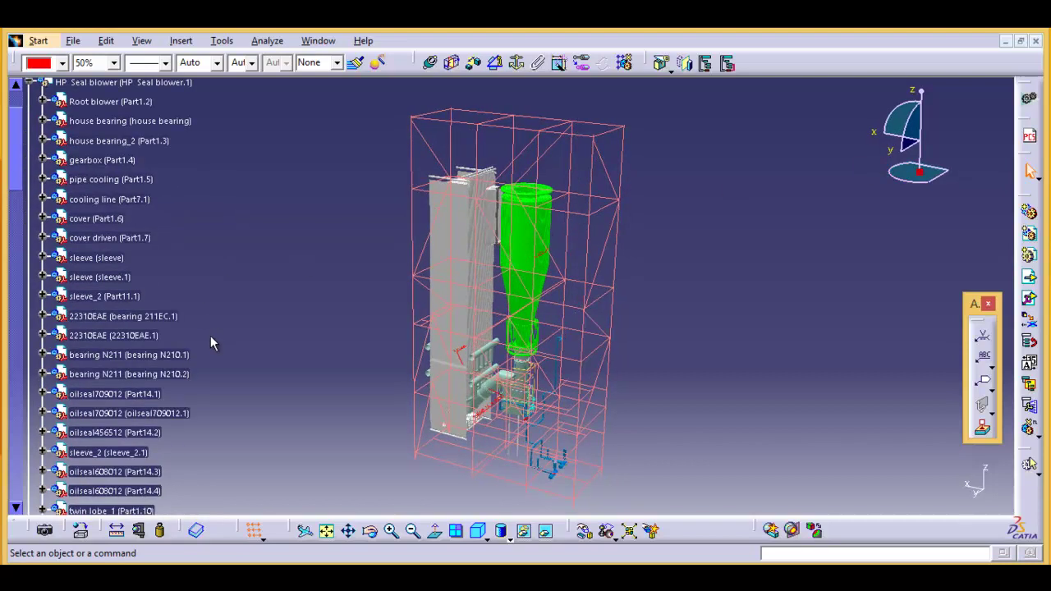
scroll(207, 332, "down", 4)
scroll(205, 328, "down", 4)
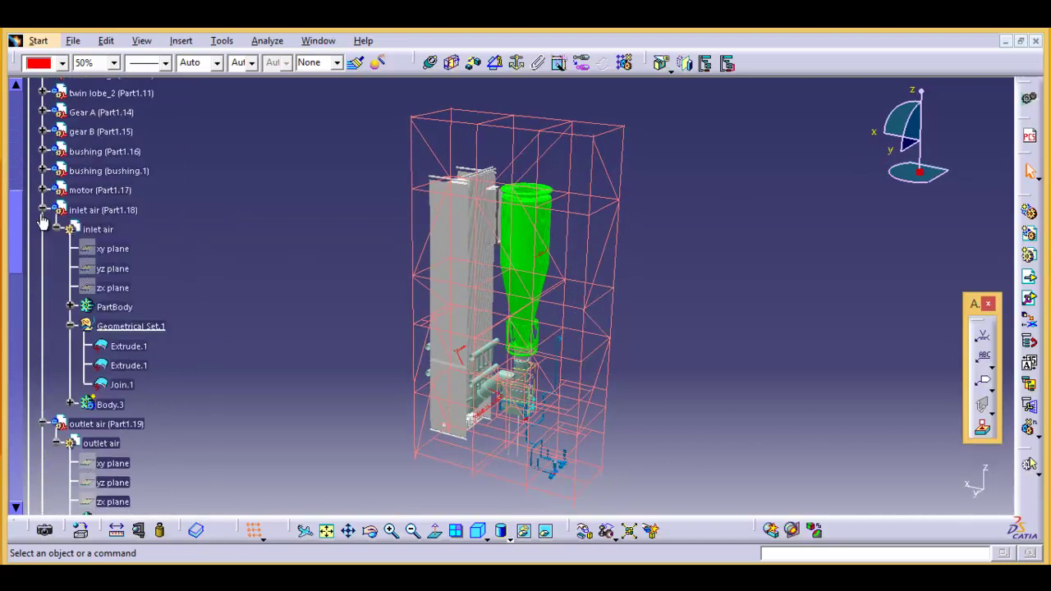
scroll(45, 247, "down", 1)
scroll(45, 241, "up", 1)
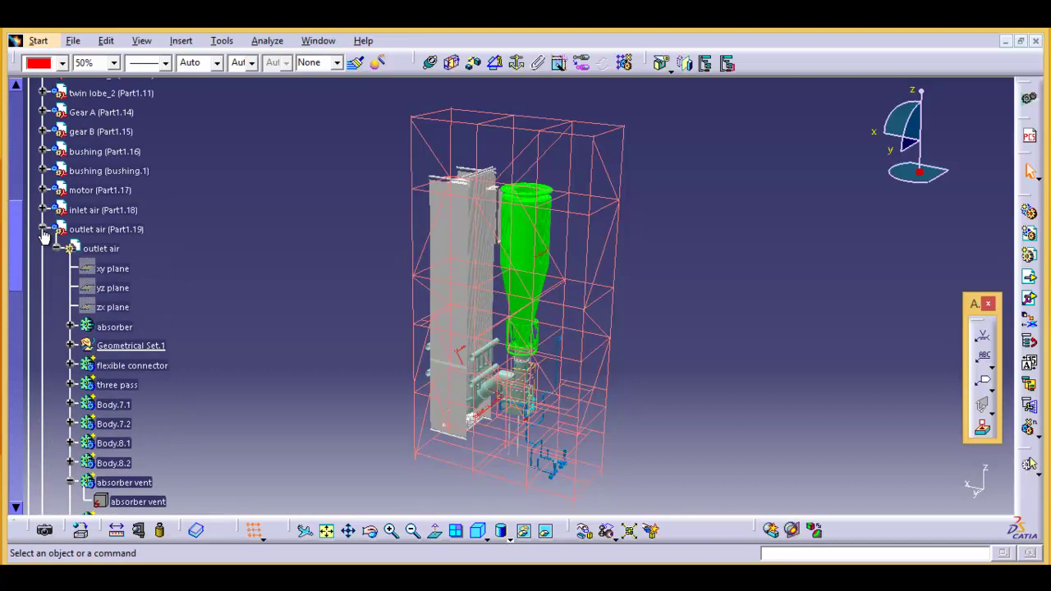
left_click(43, 229)
scroll(82, 312, "down", 5)
scroll(91, 321, "down", 5)
scroll(101, 331, "down", 2)
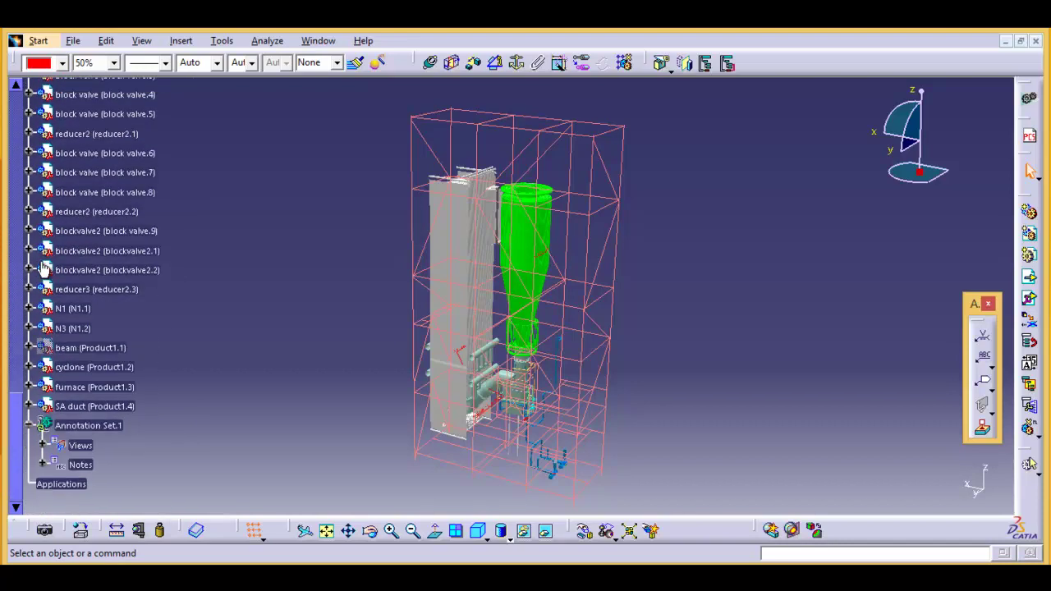
right_click(103, 350)
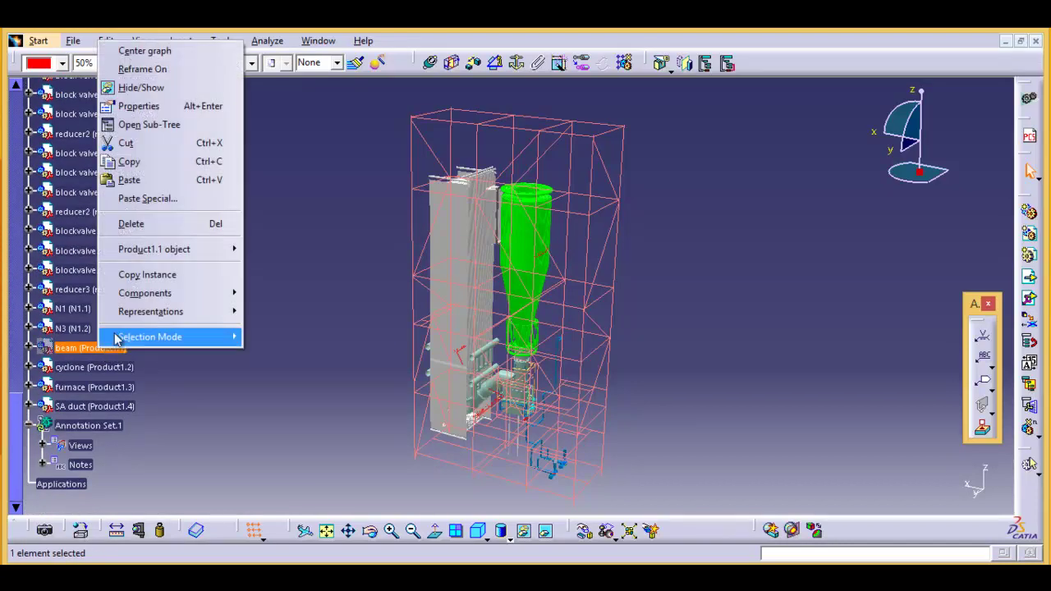
left_click(160, 88)
Zoom in on the steel beams and orbit the plant to see them from another angle.
middle_click_drag(332, 295, 337, 240)
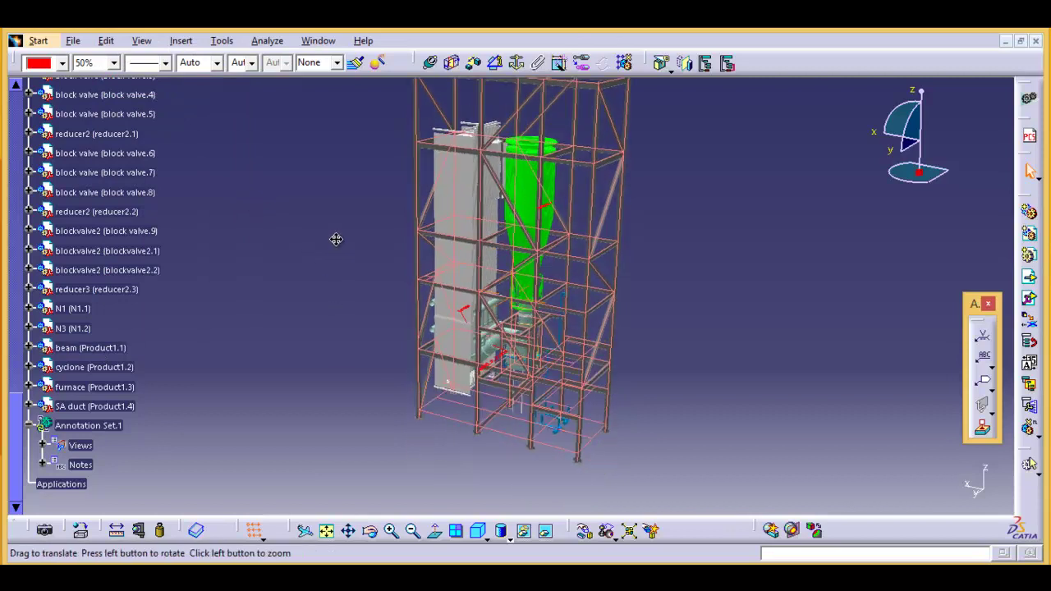
middle_click_drag(340, 195, 339, 131)
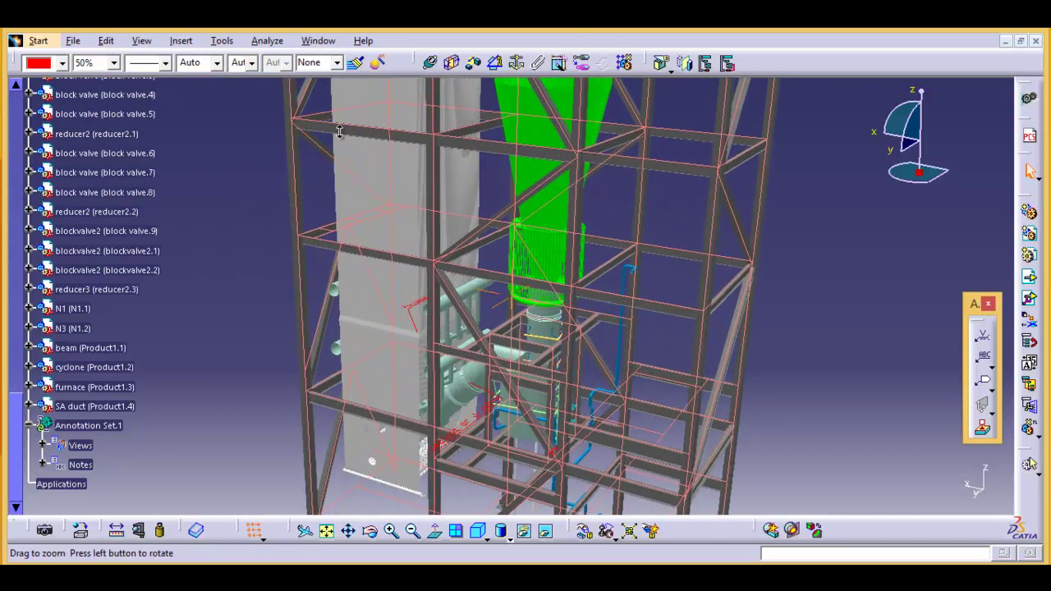
mouse_move(453, 329)
middle_mouse_down()
mouse_move(469, 305)
mouse_move(460, 227)
mouse_move(543, 454)
mouse_move(435, 324)
mouse_move(462, 422)
mouse_move(492, 433)
middle_mouse_up()
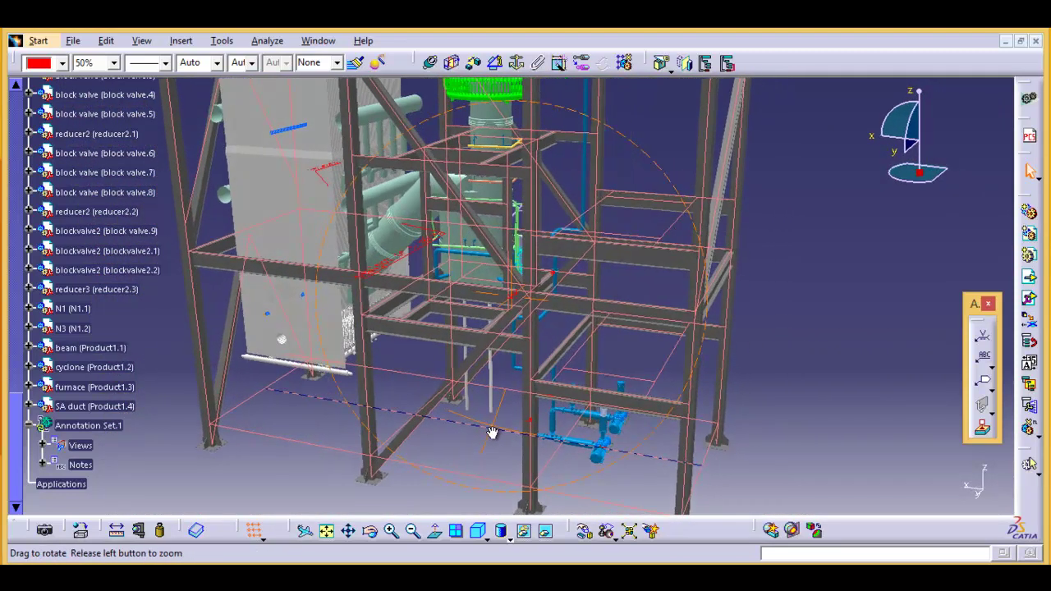
mouse_move(410, 409)
middle_mouse_down()
mouse_move(396, 404)
mouse_move(444, 411)
middle_mouse_up()
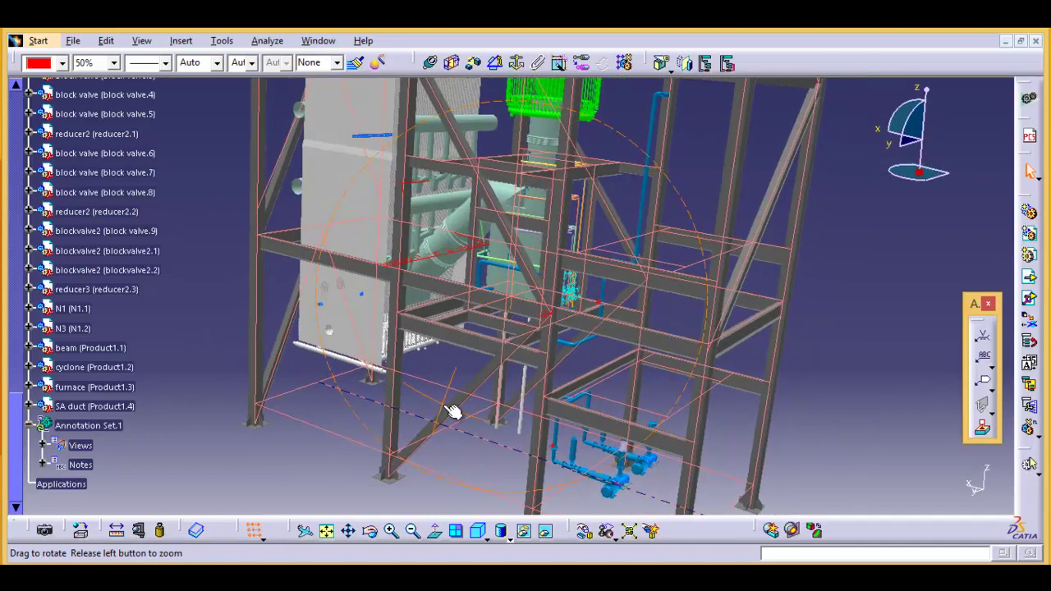